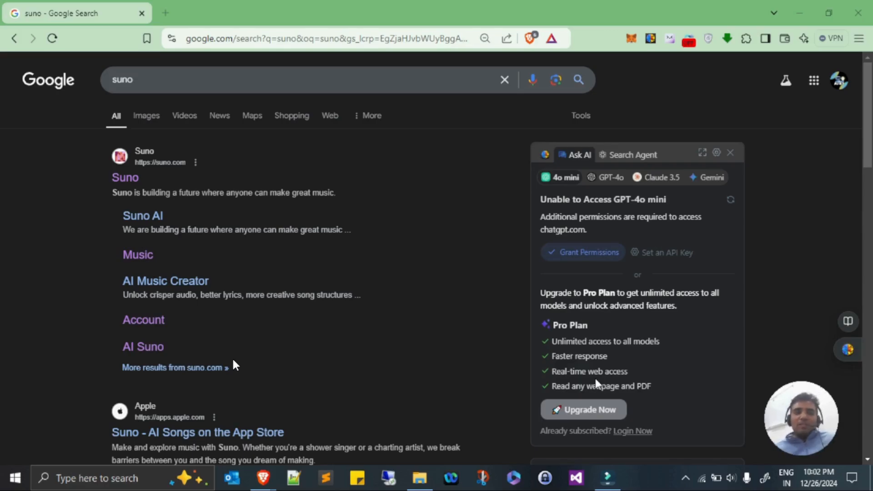
- Search the web for "suno ai" and open the official Suno website from the results
{"action": "left_click", "coordinate": [239, 81]}
{"action": "type", "text": "ai"}
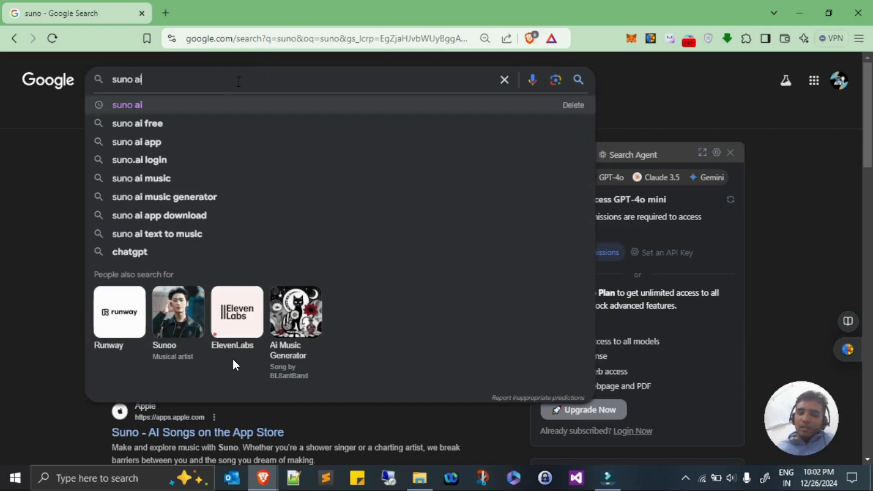
{"action": "key", "text": "Return"}
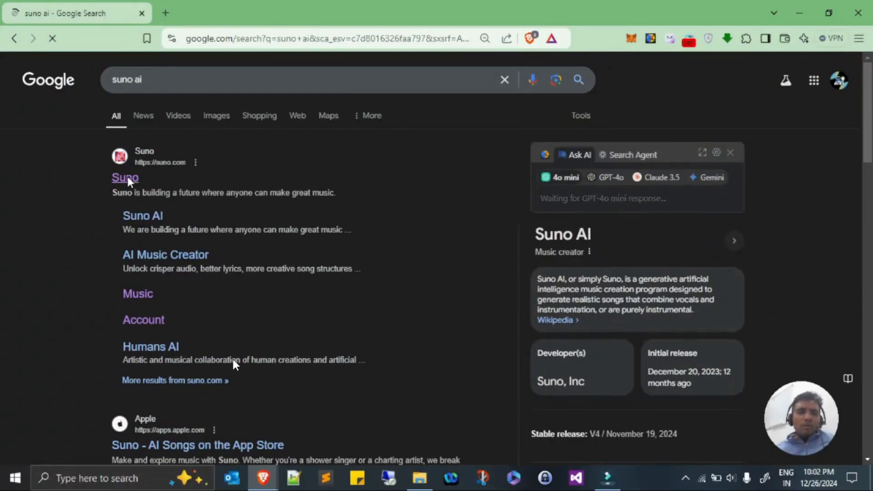
{"action": "left_click", "coordinate": [128, 179]}
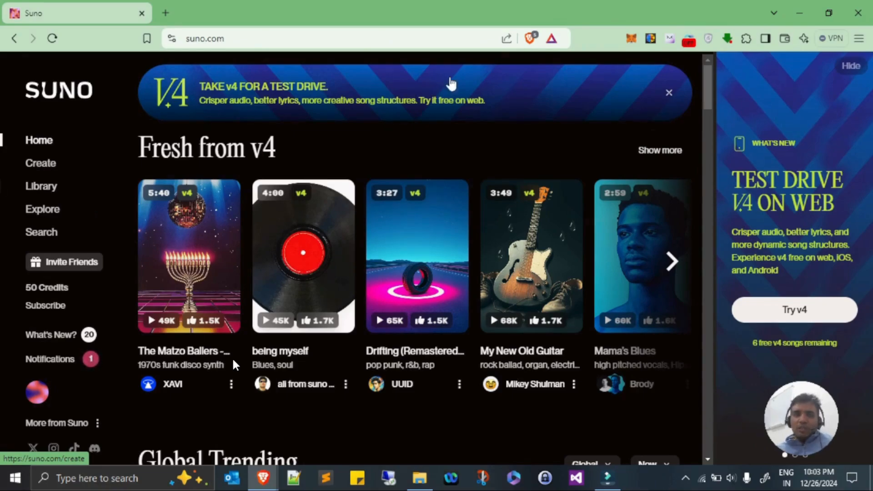
- Dismiss the v4 test-drive banner on Suno's home page and look through the featured songs and category sections
{"action": "left_click", "coordinate": [794, 311]}
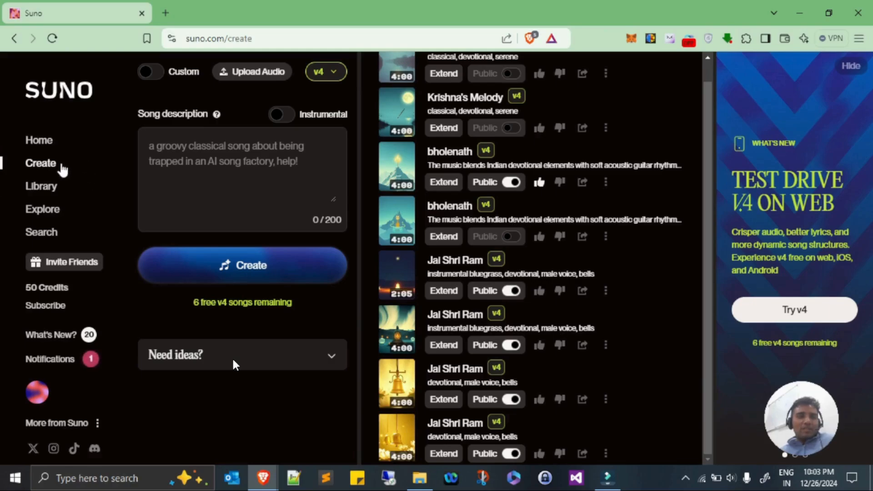
{"action": "left_click", "coordinate": [49, 143]}
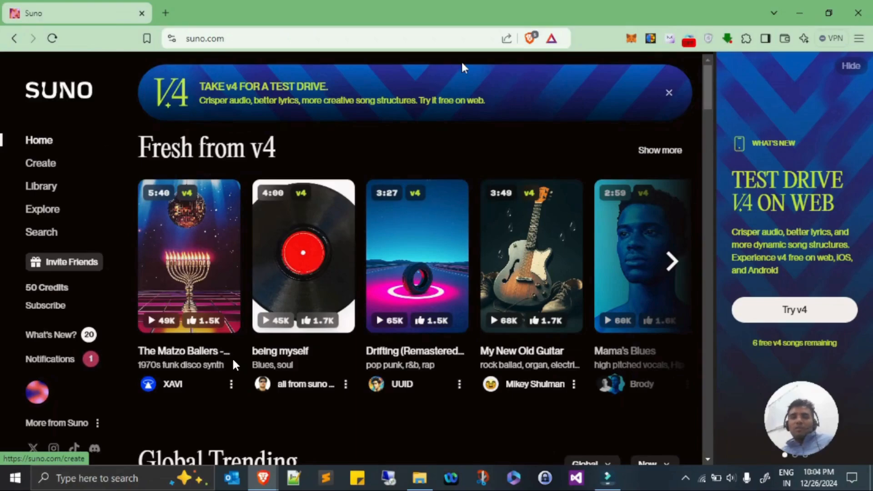
{"action": "left_click", "coordinate": [669, 92]}
{"action": "left_click_drag", "start_coordinate": [705, 90], "coordinate": [708, 155]}
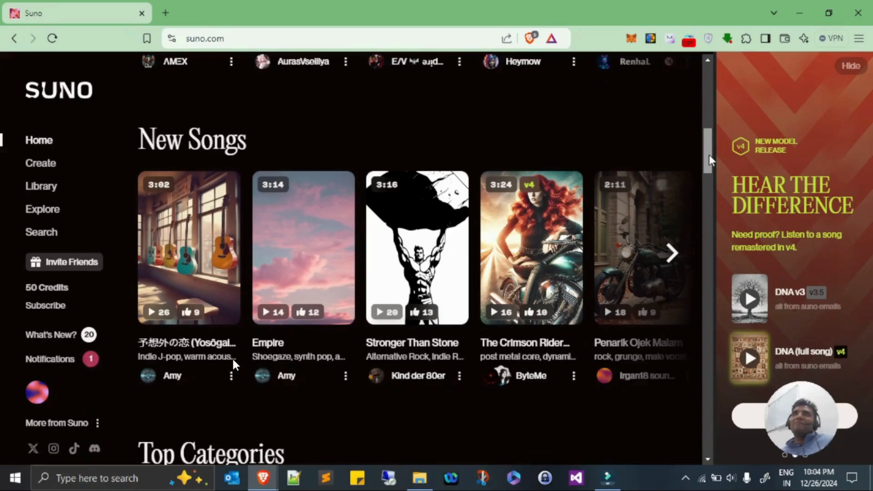
{"action": "left_click_drag", "start_coordinate": [709, 155], "coordinate": [710, 185]}
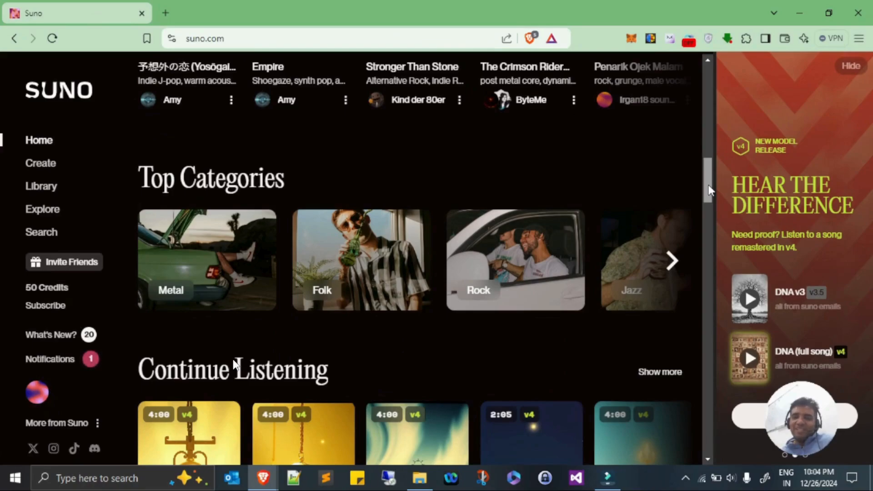
{"action": "left_click_drag", "start_coordinate": [709, 184], "coordinate": [705, 91]}
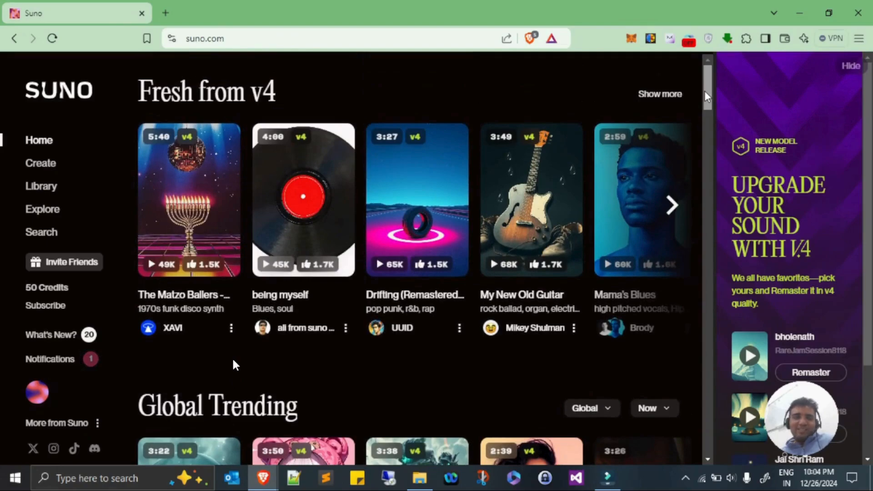
- On the song creation page, try the Instrumental option on and back off, and enable Custom mode
{"action": "left_click", "coordinate": [54, 166]}
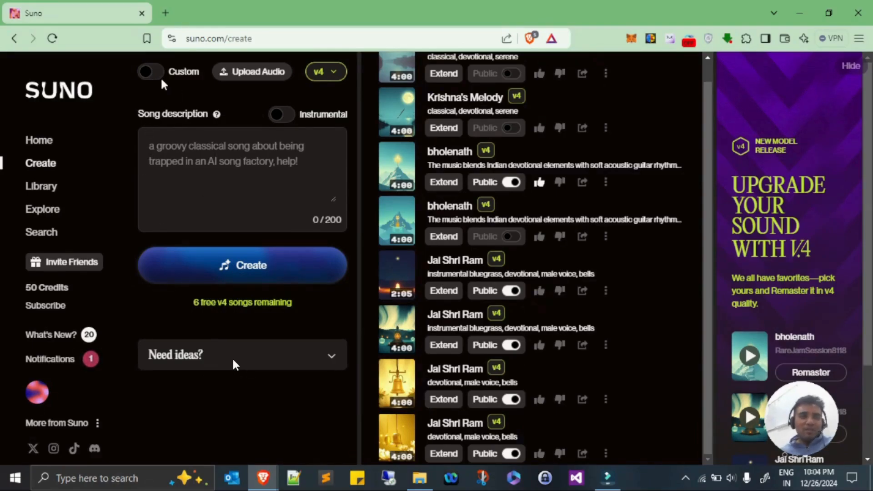
{"action": "left_click", "coordinate": [178, 146]}
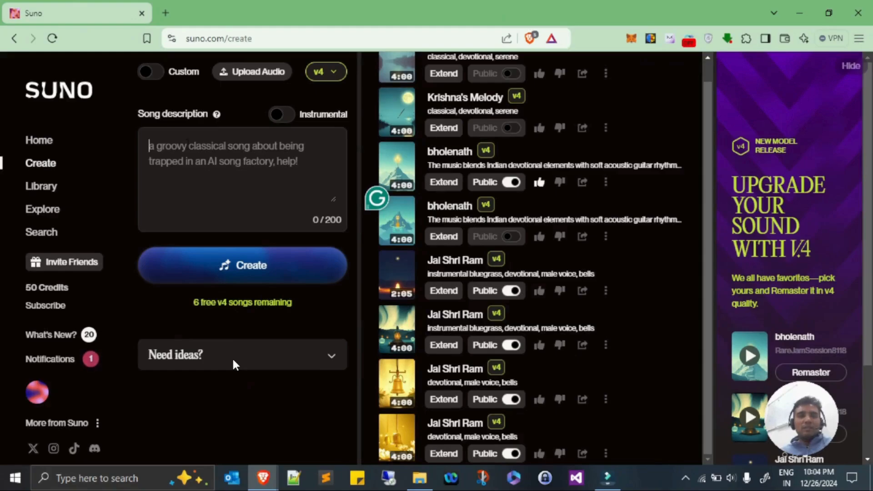
{"action": "left_click", "coordinate": [286, 114]}
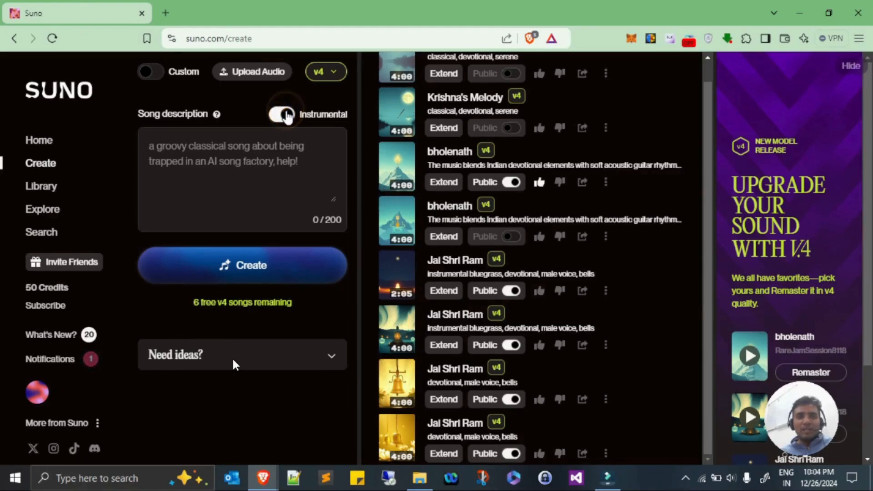
{"action": "left_click", "coordinate": [274, 116]}
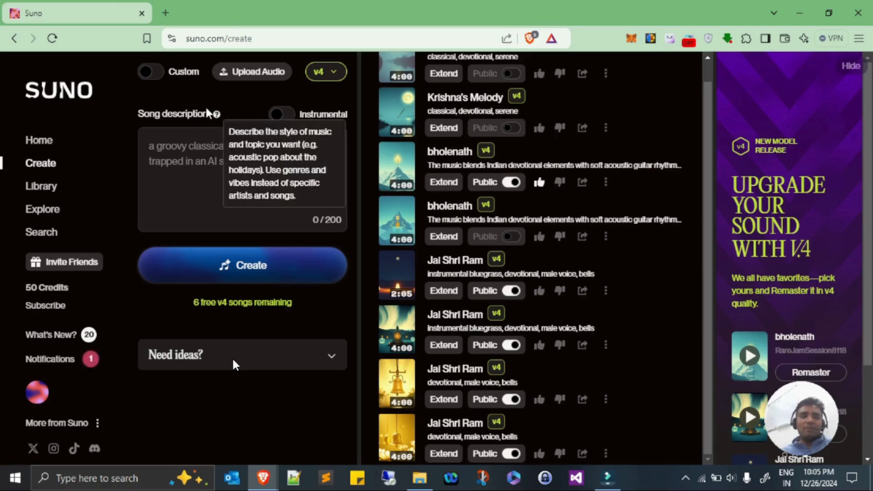
{"action": "left_click", "coordinate": [159, 74]}
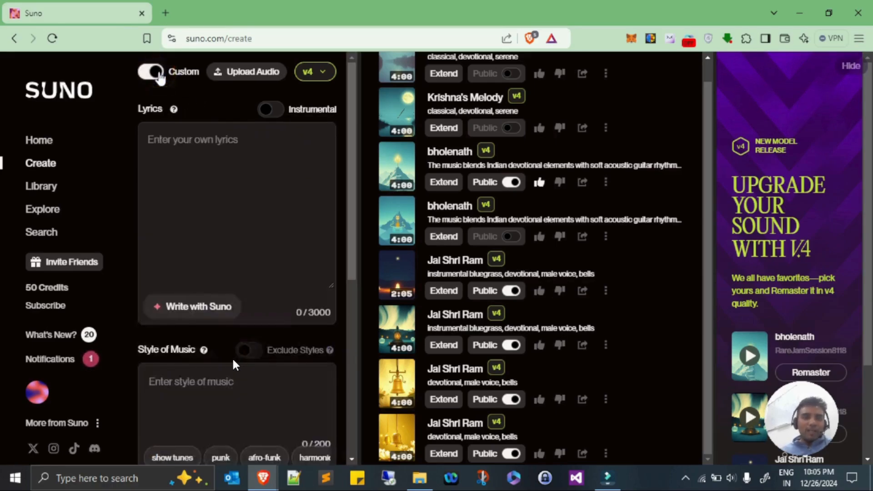
- Open Suno's lyrics writer and enter the prompt "A happy song on new year celebration 2025 wishing everyone happiness, prosperity, joy and peace"
{"action": "left_click", "coordinate": [183, 165]}
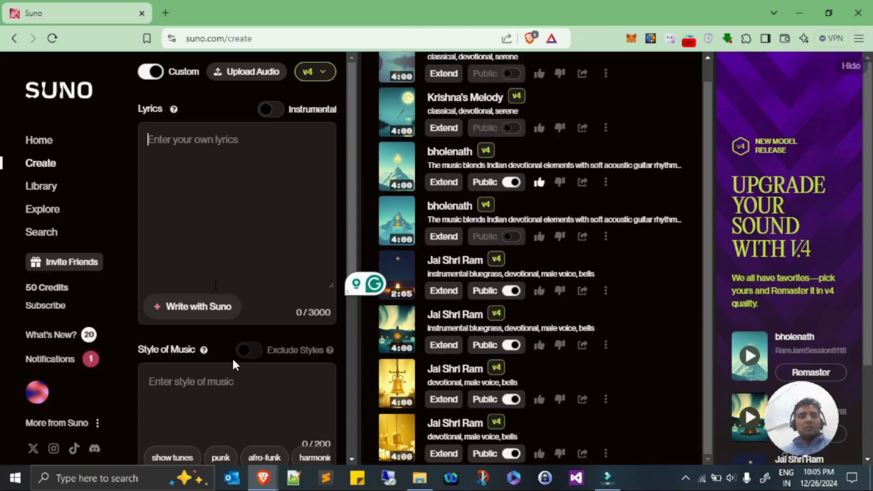
{"action": "left_click", "coordinate": [195, 307]}
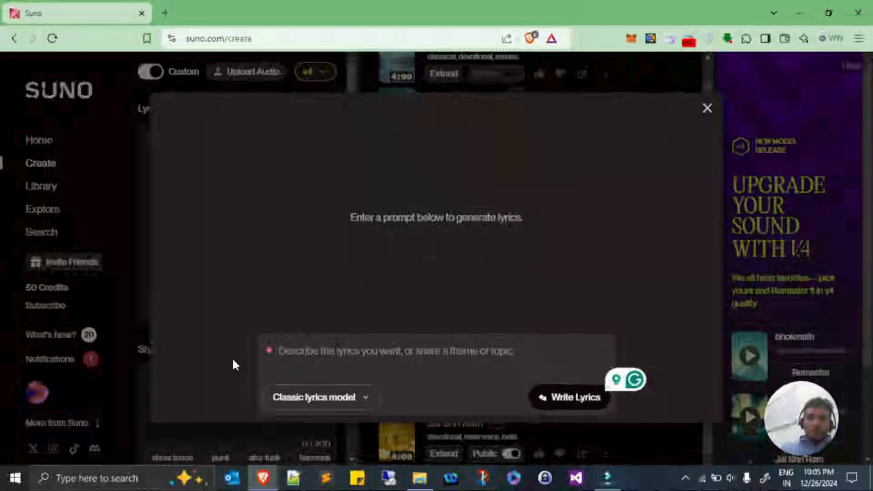
{"action": "type", "text": "A"}
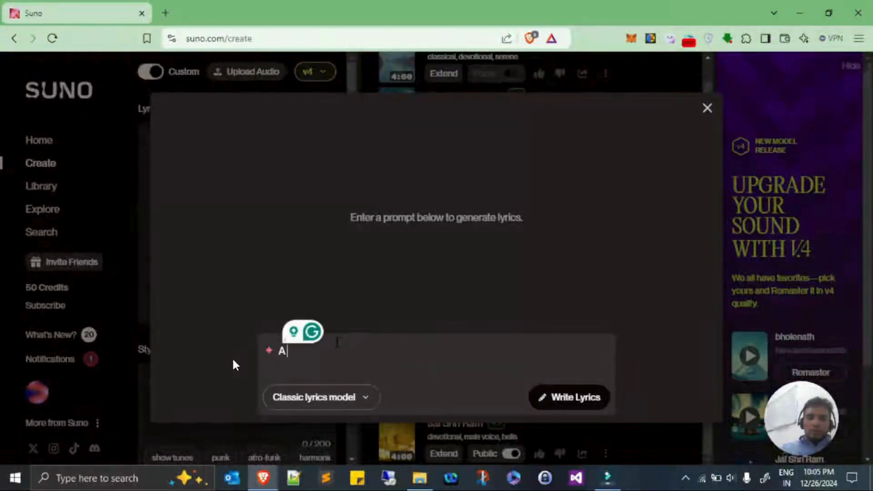
{"action": "type", "text": " happy song "}
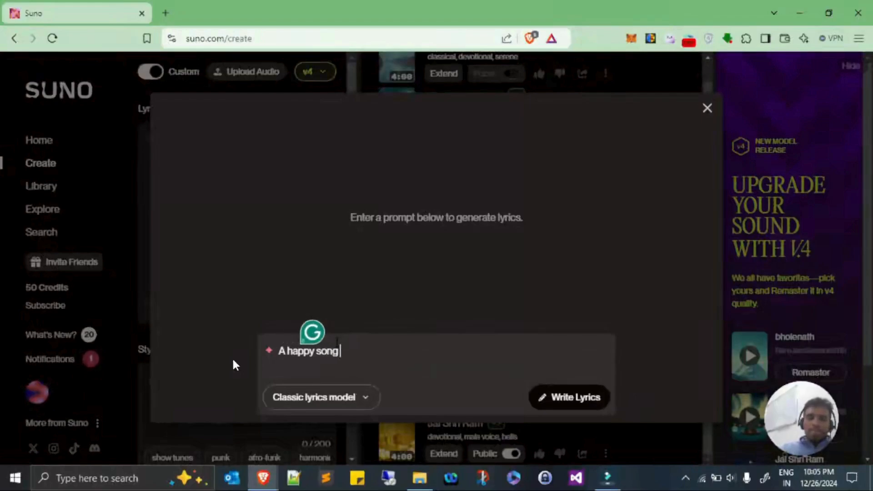
{"action": "type", "text": "on new ye"}
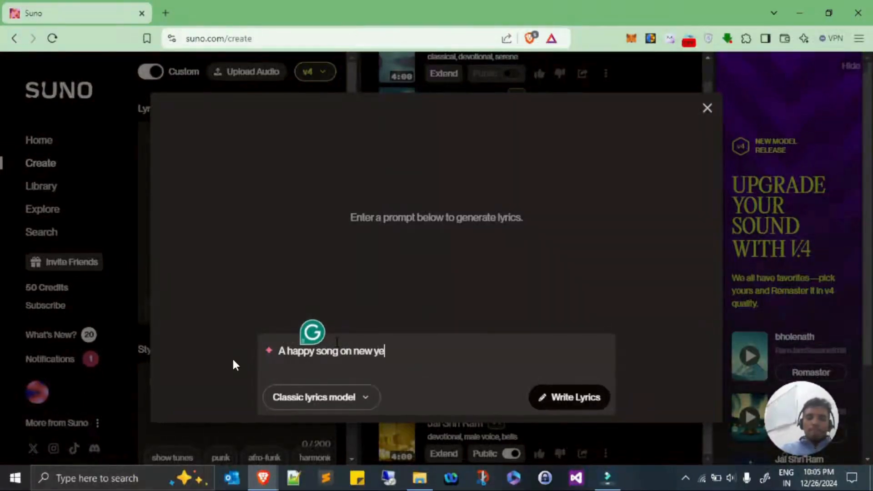
{"action": "type", "text": "ar cele"}
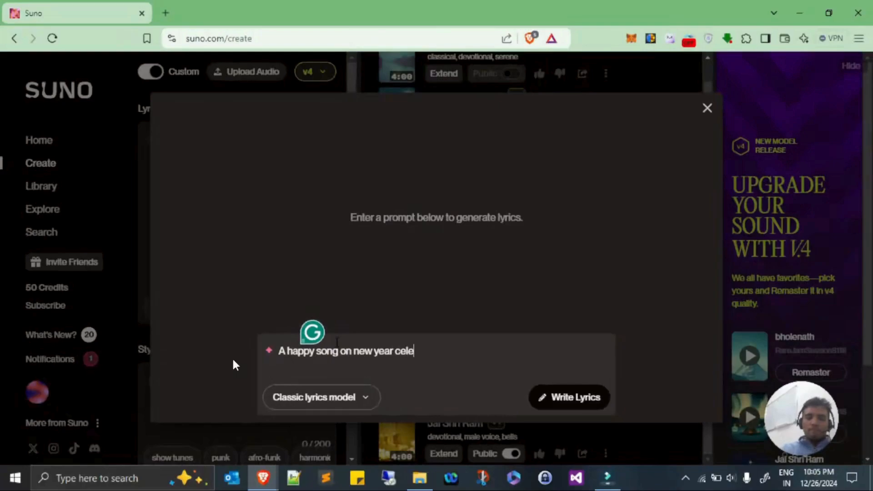
{"action": "type", "text": "bration 2"}
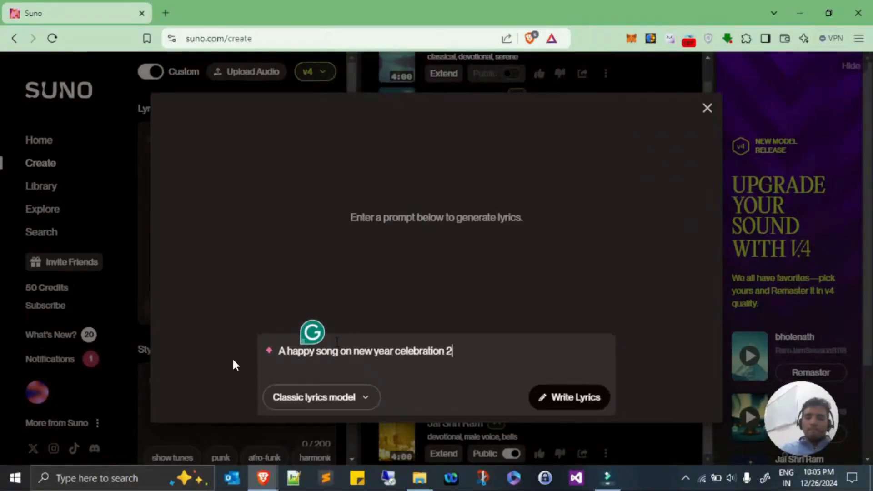
{"action": "type", "text": "025 wishi"}
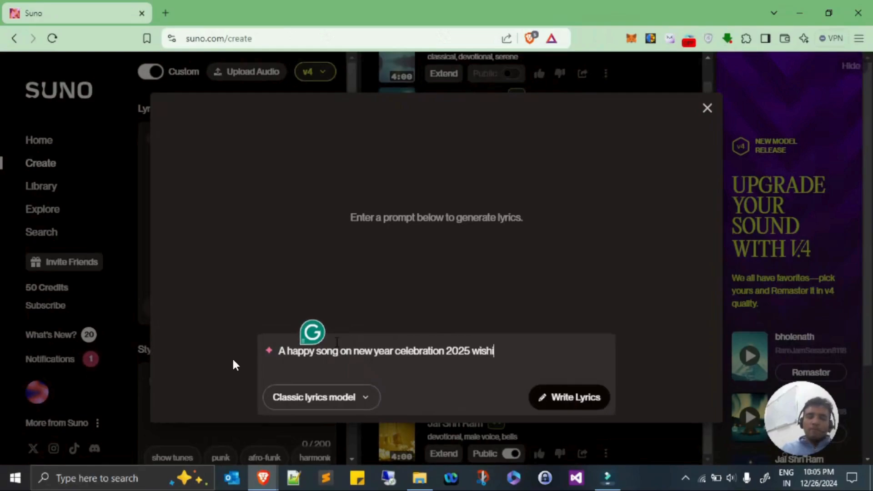
{"action": "type", "text": "ng everyone"}
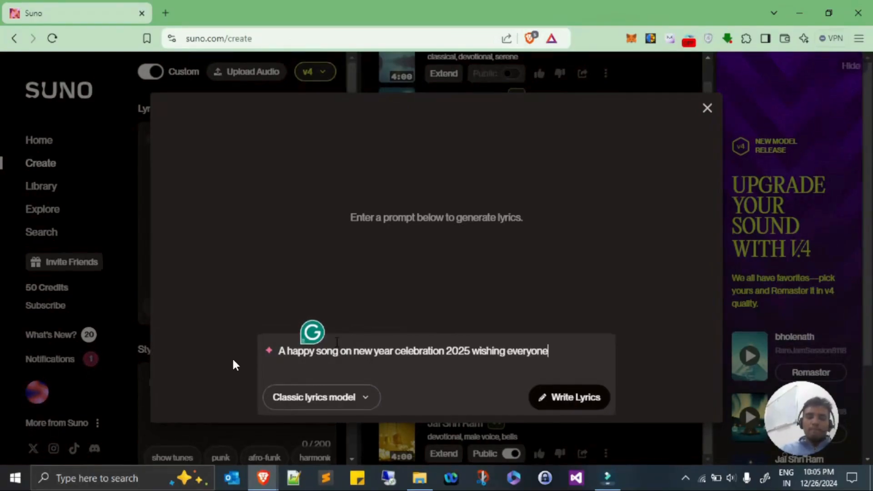
{"action": "type", "text": " happiness"}
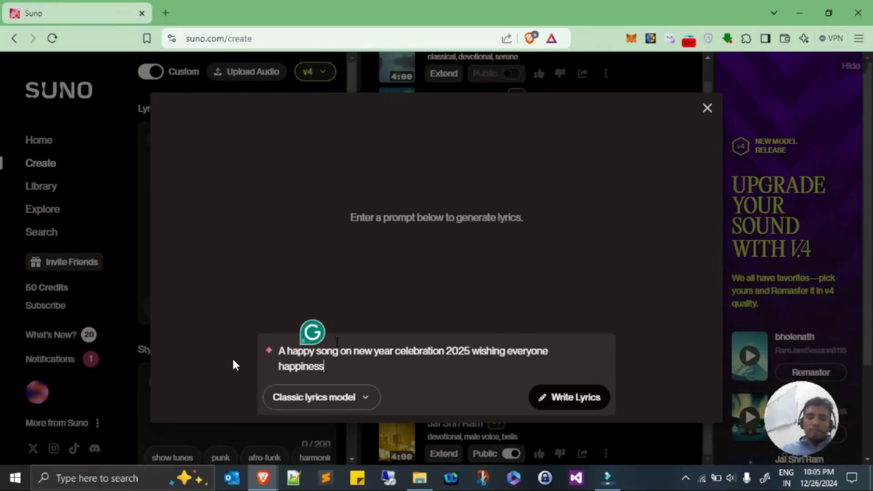
{"action": "type", "text": ", p"}
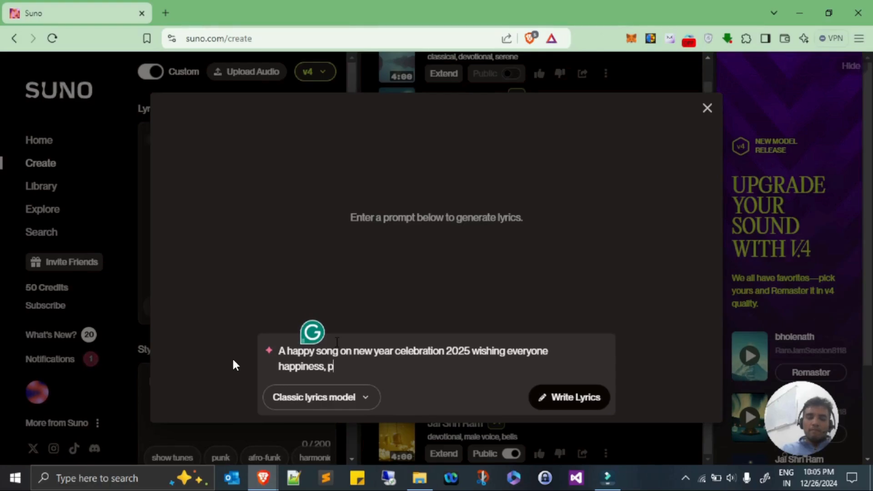
{"action": "type", "text": "rosperity"}
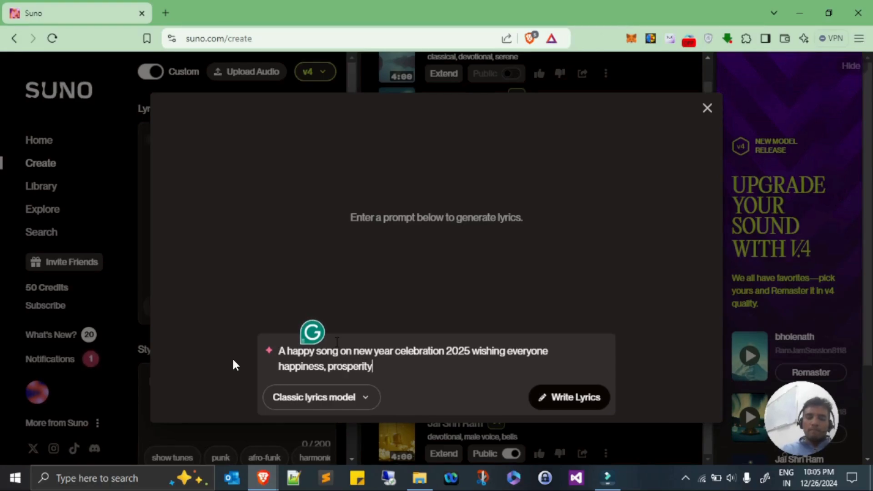
{"action": "type", "text": ", "}
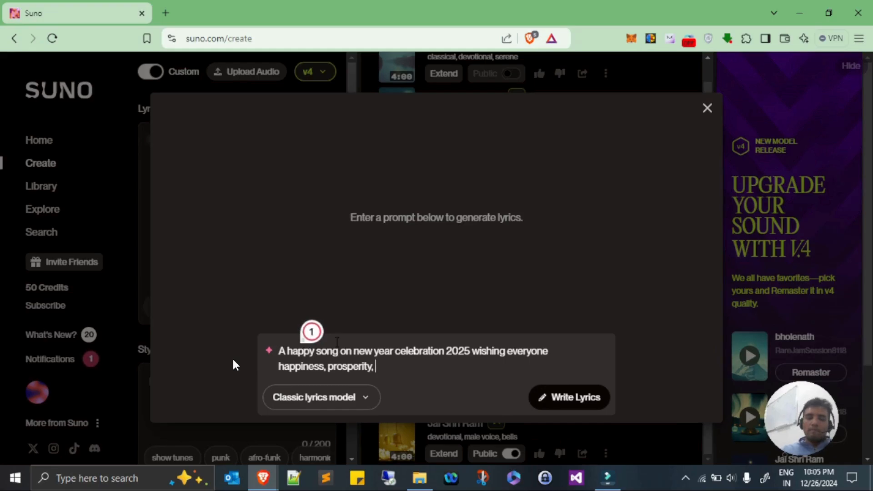
{"action": "type", "text": "joy and "}
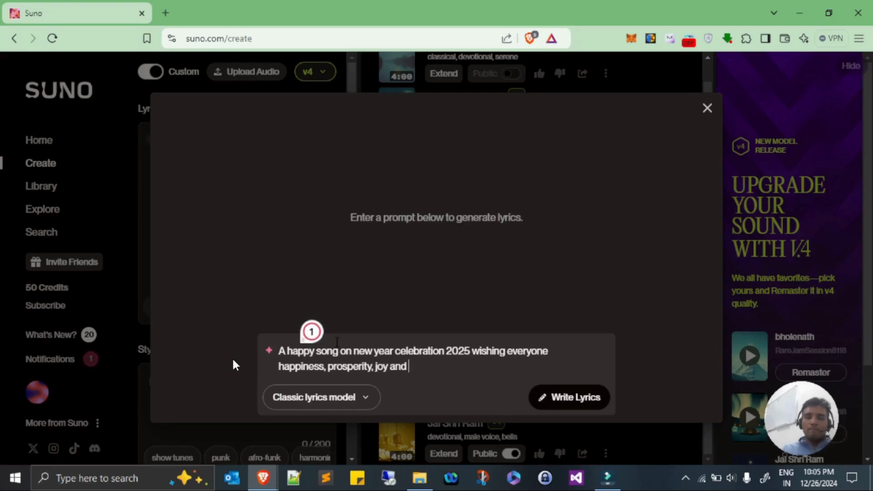
{"action": "type", "text": "peace"}
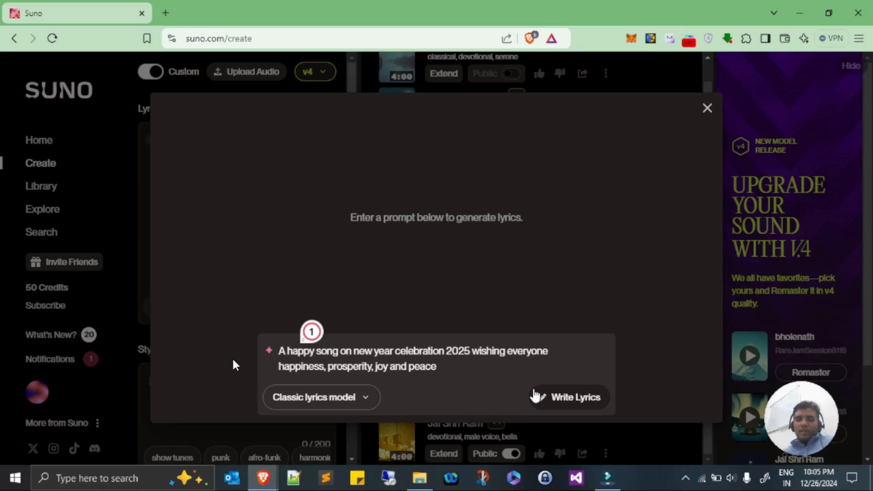
- Choose the ReMi lyrics model and generate lyrics from the New Year prompt
{"action": "left_click", "coordinate": [557, 397]}
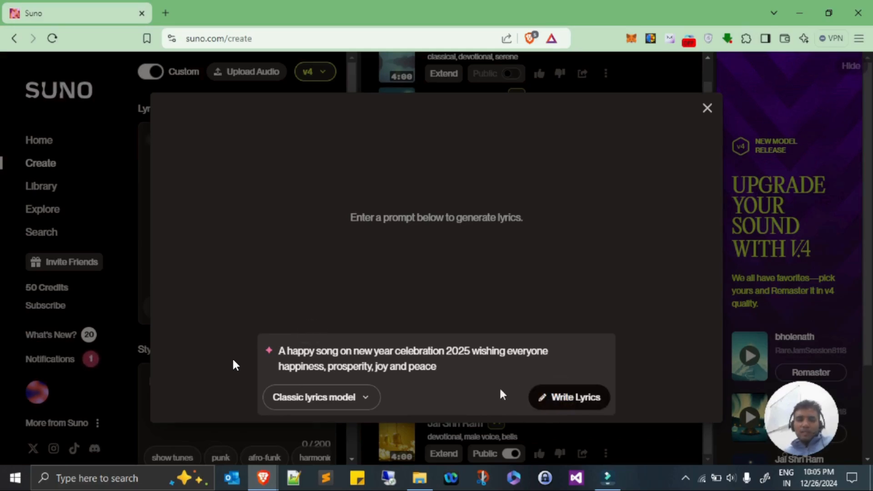
{"action": "left_click", "coordinate": [366, 397]}
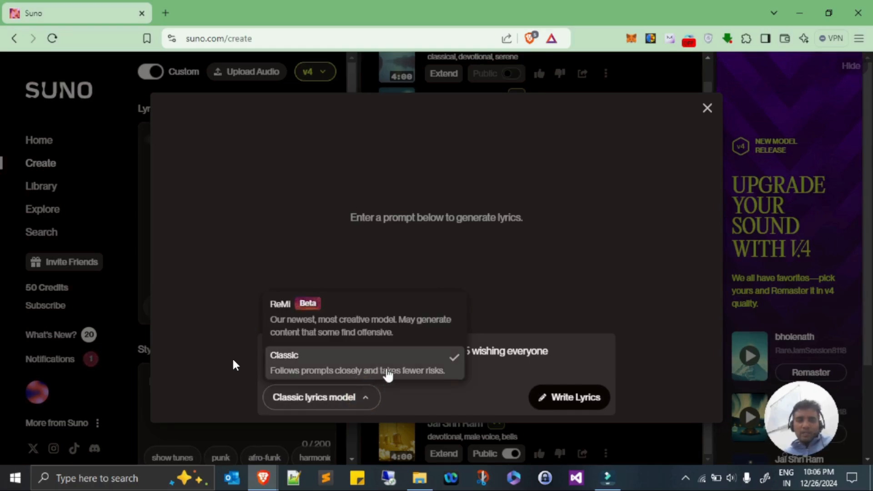
{"action": "left_click", "coordinate": [378, 328]}
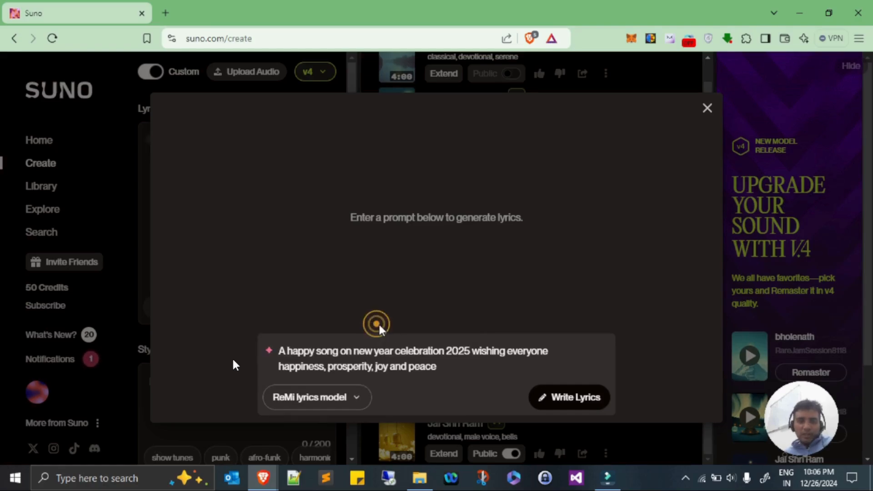
{"action": "left_click", "coordinate": [562, 399]}
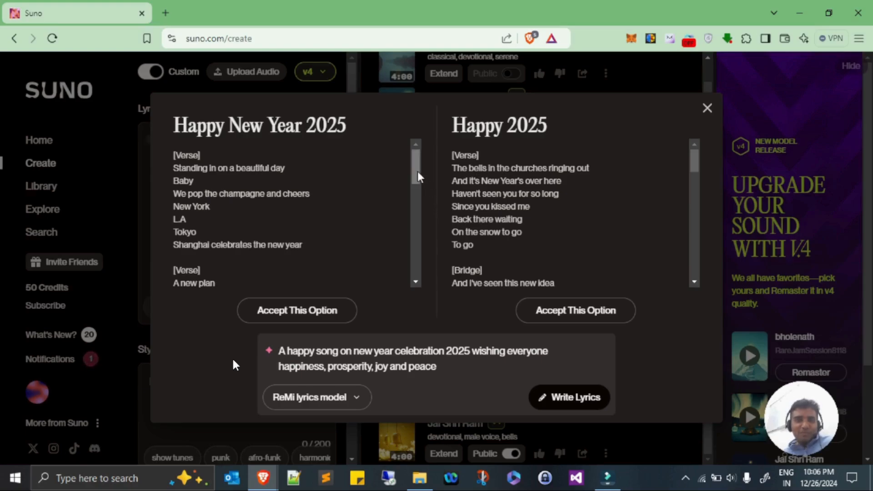
- Read through the two generated lyric options to compare them
{"action": "scroll", "coordinate": [414, 171], "scroll_direction": "down", "scroll_amount": 2}
{"action": "scroll", "coordinate": [414, 175], "scroll_direction": "up", "scroll_amount": 2}
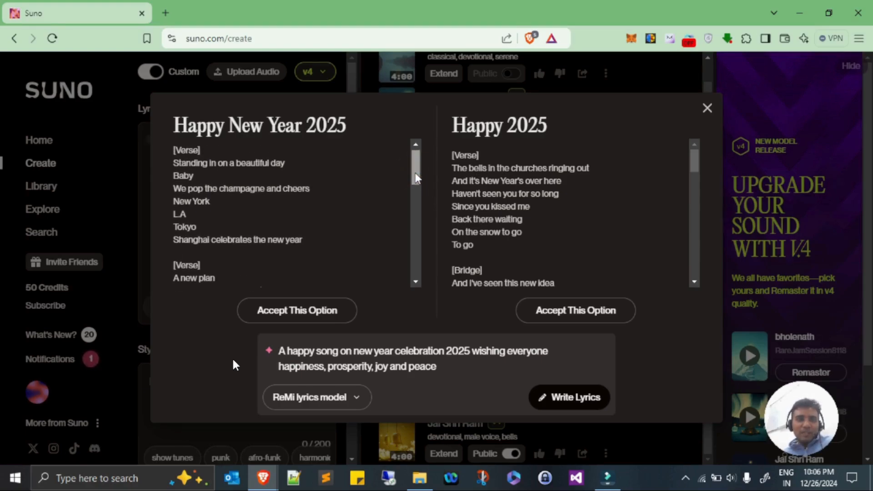
{"action": "mouse_move", "coordinate": [415, 173]}
{"action": "left_mouse_down"}
{"action": "mouse_move", "coordinate": [418, 271]}
{"action": "mouse_move", "coordinate": [420, 157]}
{"action": "left_mouse_up"}
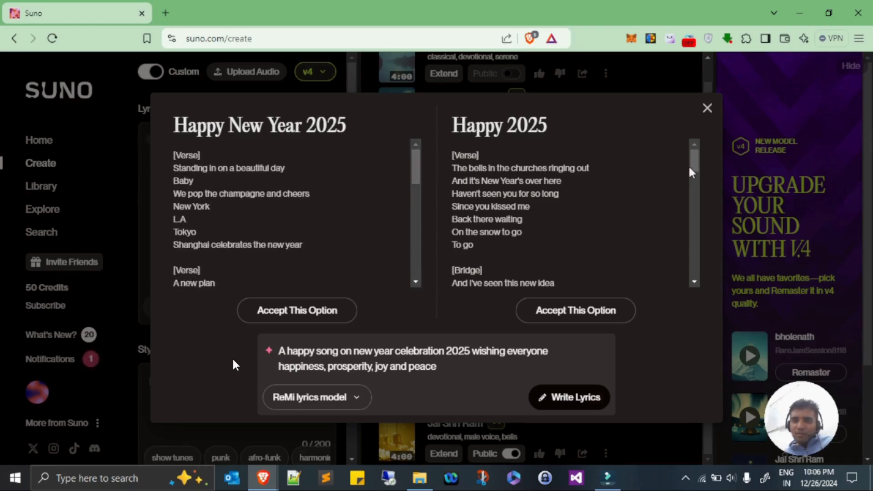
{"action": "mouse_move", "coordinate": [692, 162]}
{"action": "left_mouse_down"}
{"action": "mouse_move", "coordinate": [698, 265]}
{"action": "mouse_move", "coordinate": [693, 154]}
{"action": "left_mouse_up"}
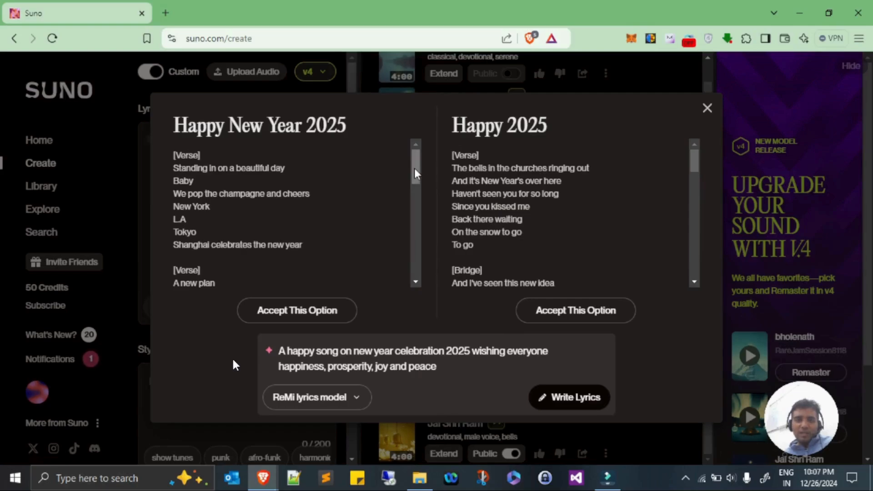
- Accept the "Happy New Year 2025" lyrics option and read through the lyrics inserted in the song form
{"action": "left_click_drag", "start_coordinate": [414, 168], "coordinate": [410, 240]}
{"action": "left_click", "coordinate": [313, 311]}
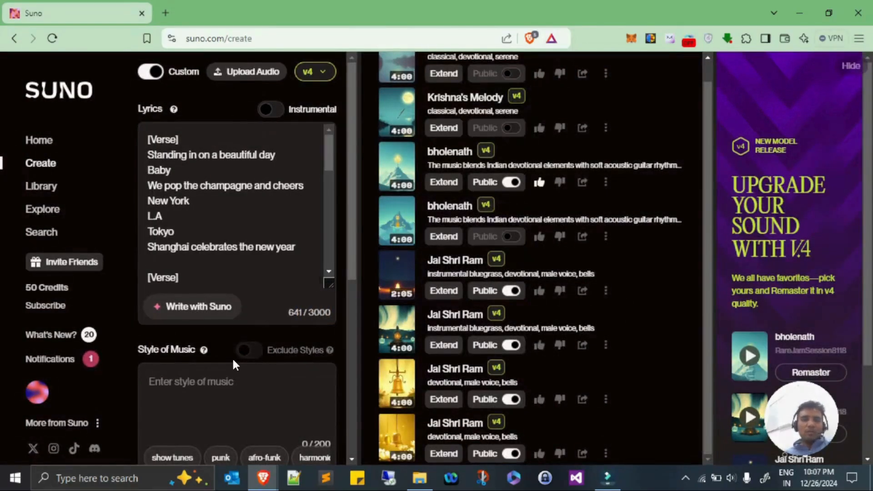
{"action": "left_click_drag", "start_coordinate": [325, 159], "coordinate": [325, 295]}
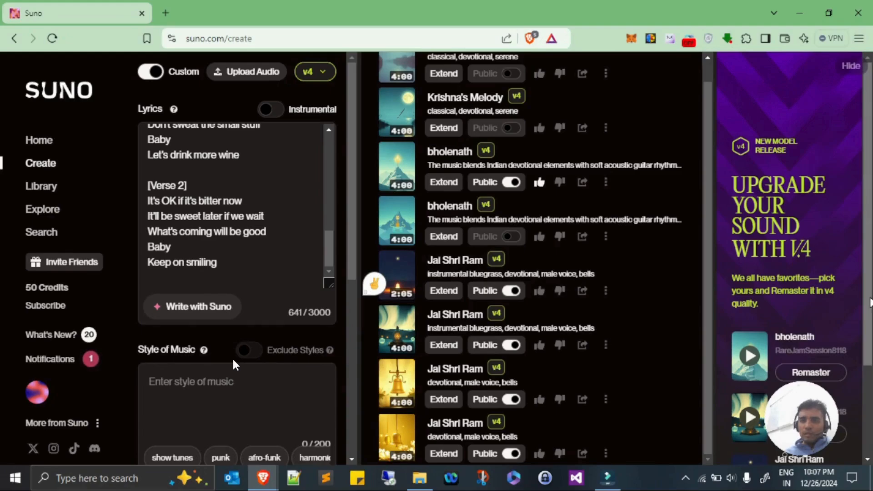
- Try to turn on Exclude Styles for the song, and close the new page it opens
{"action": "scroll", "coordinate": [870, 302], "scroll_direction": "down", "scroll_amount": 2}
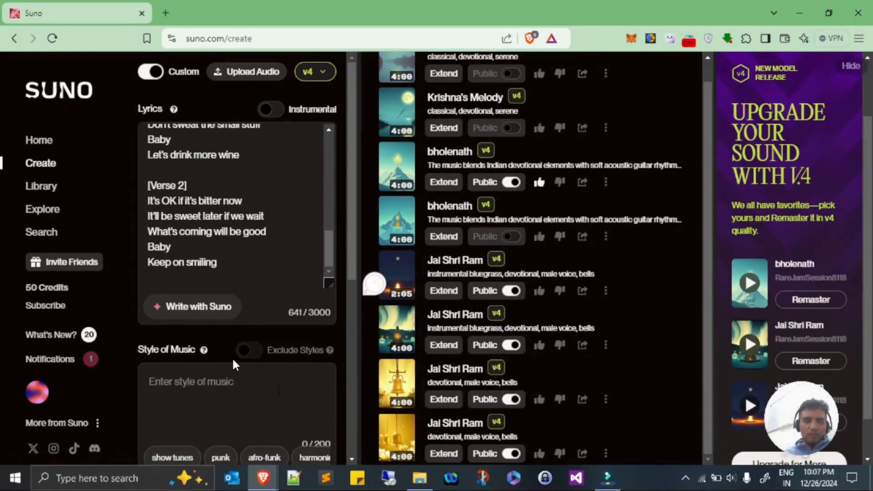
{"action": "left_click", "coordinate": [249, 353]}
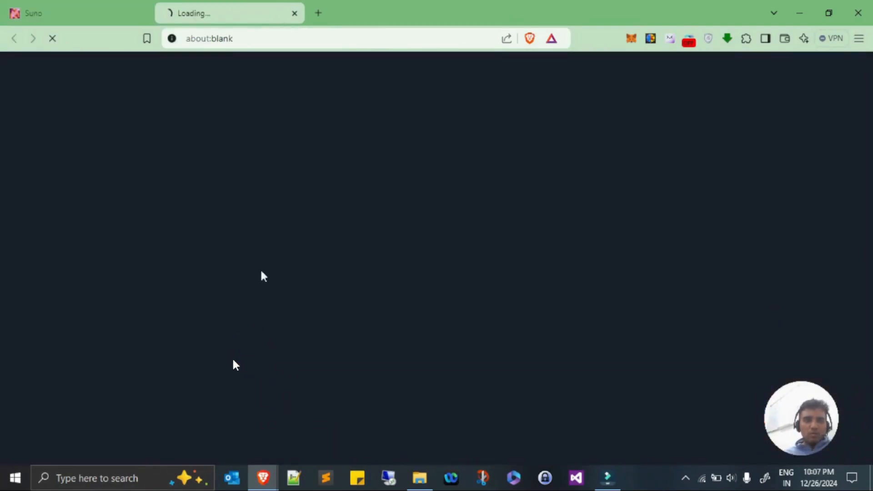
{"action": "left_click", "coordinate": [291, 12]}
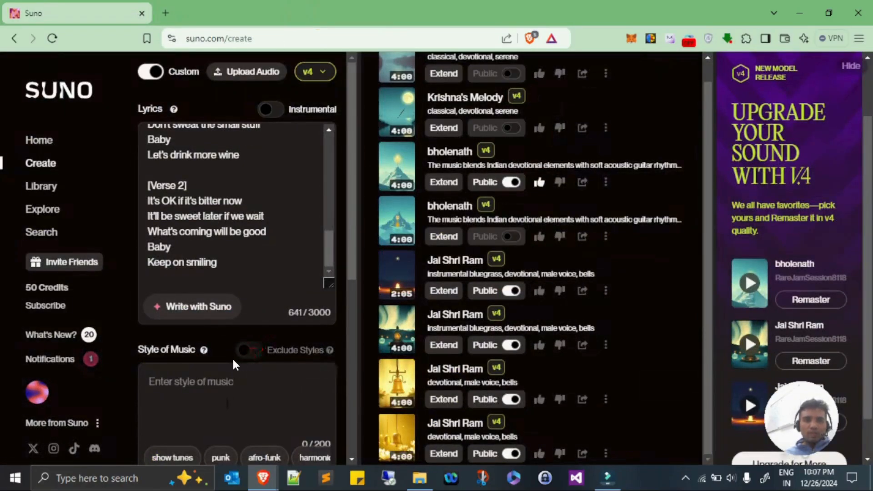
- Set the style of music to punk, pop punk, emo and electro using the suggested style tags
{"action": "left_click", "coordinate": [234, 364]}
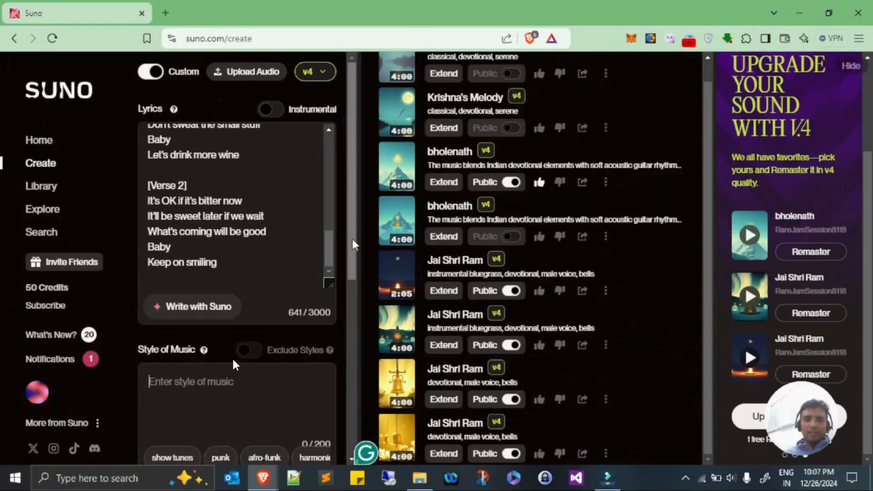
{"action": "left_click_drag", "start_coordinate": [353, 240], "coordinate": [355, 291]}
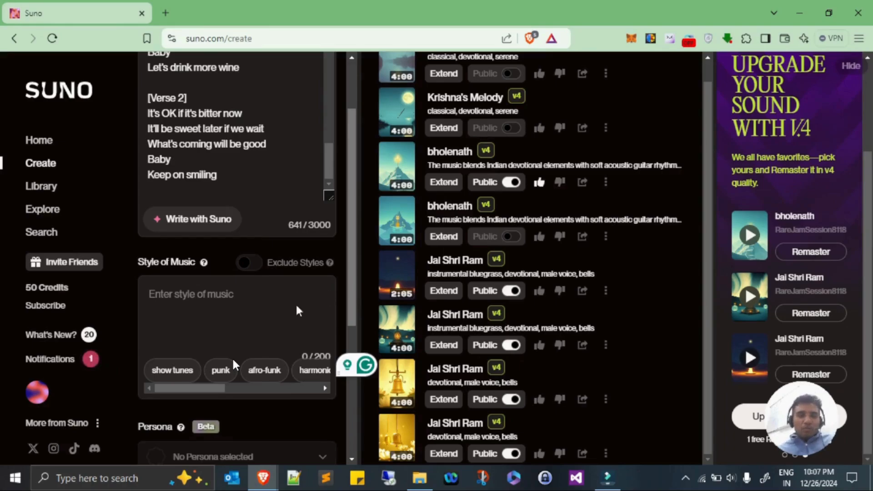
{"action": "mouse_move", "coordinate": [213, 389]}
{"action": "left_mouse_down"}
{"action": "mouse_move", "coordinate": [315, 391]}
{"action": "mouse_move", "coordinate": [206, 389]}
{"action": "left_mouse_up"}
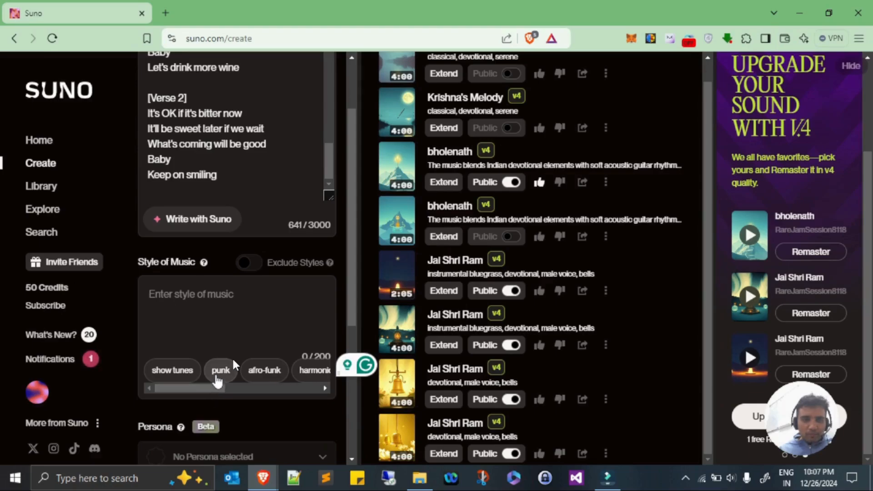
{"action": "left_click", "coordinate": [219, 371]}
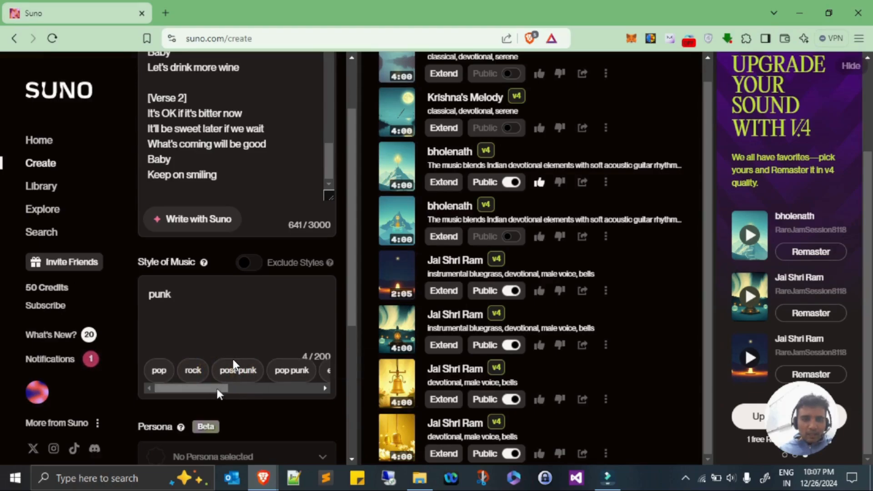
{"action": "left_click", "coordinate": [281, 376]}
{"action": "left_click", "coordinate": [240, 374]}
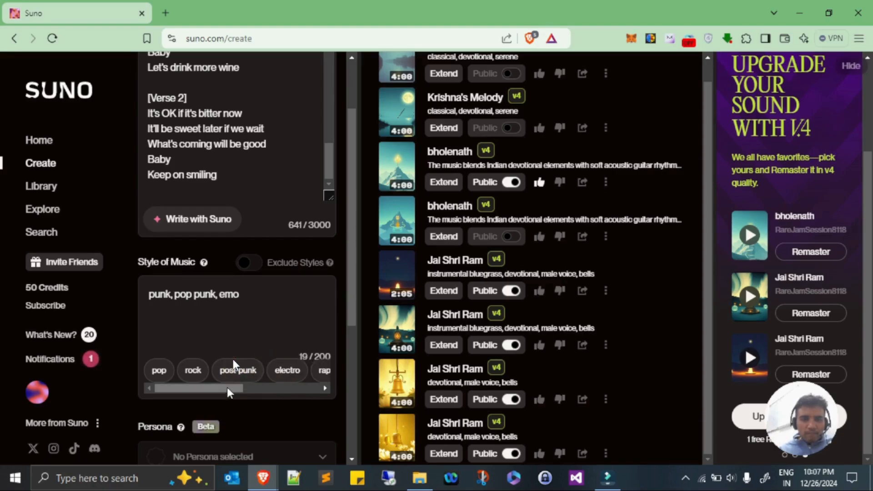
{"action": "left_click_drag", "start_coordinate": [216, 388], "coordinate": [249, 390]}
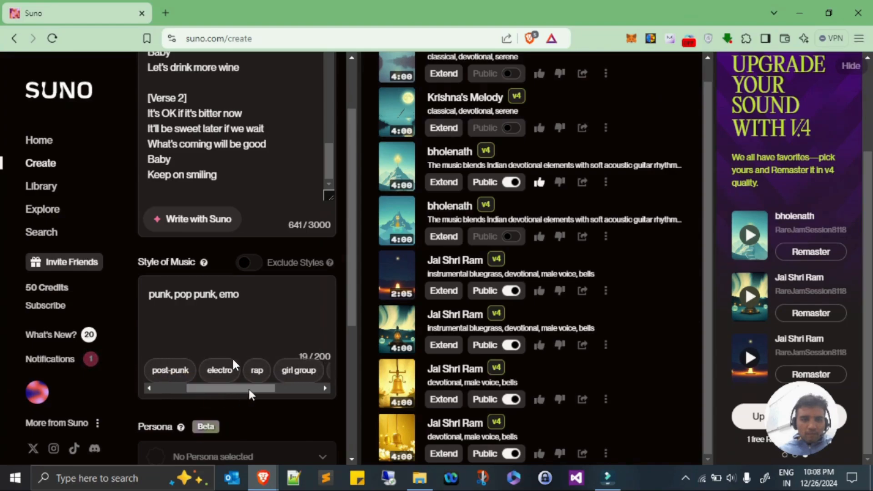
{"action": "left_click", "coordinate": [221, 372]}
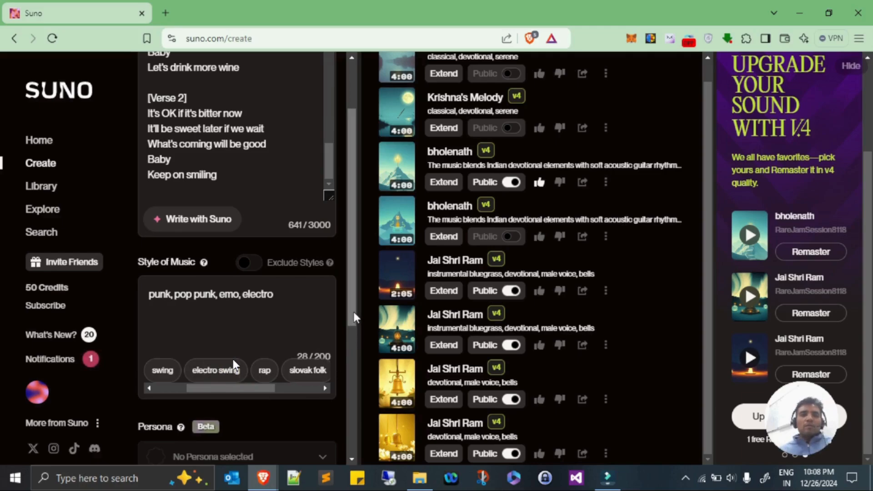
- Try to choose a Persona for the song, and dismiss the subscription offer
{"action": "left_click_drag", "start_coordinate": [353, 312], "coordinate": [356, 348]}
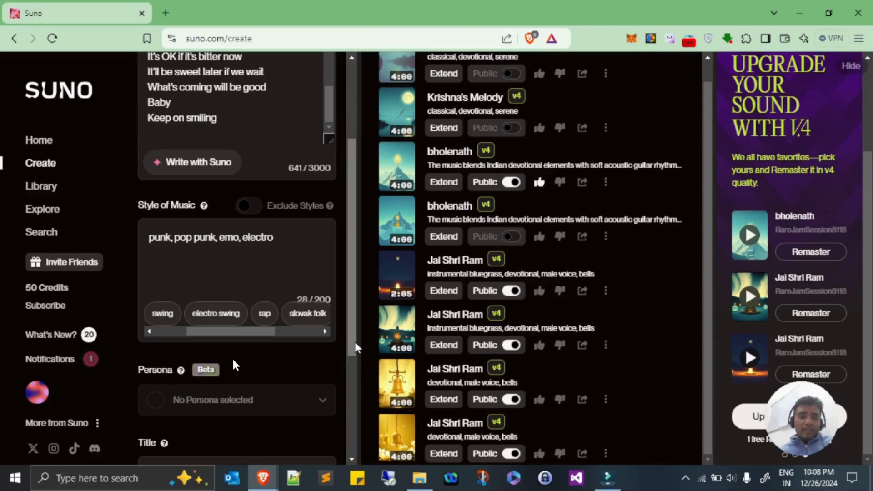
{"action": "scroll", "coordinate": [355, 342], "scroll_direction": "down", "scroll_amount": 1}
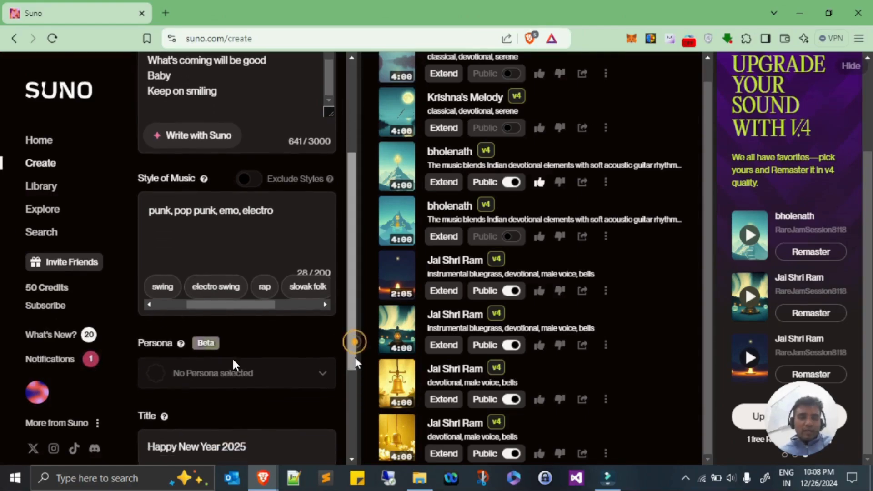
{"action": "left_click", "coordinate": [284, 367]}
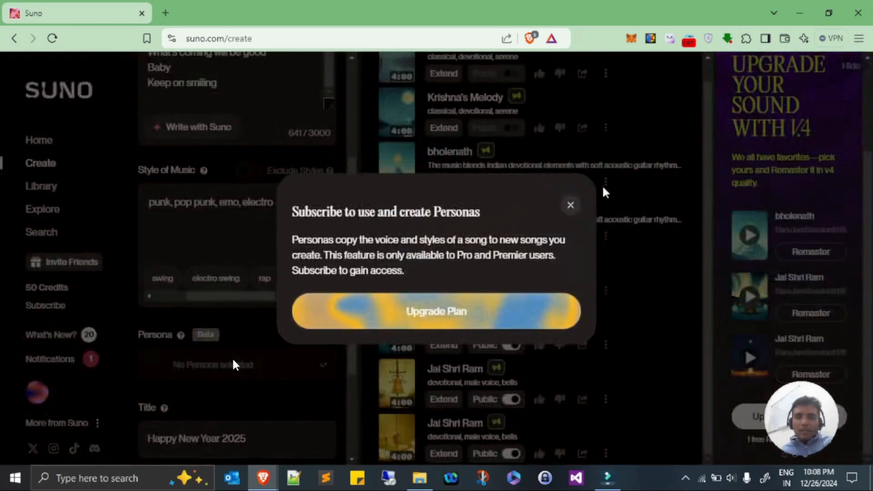
{"action": "left_click", "coordinate": [570, 205]}
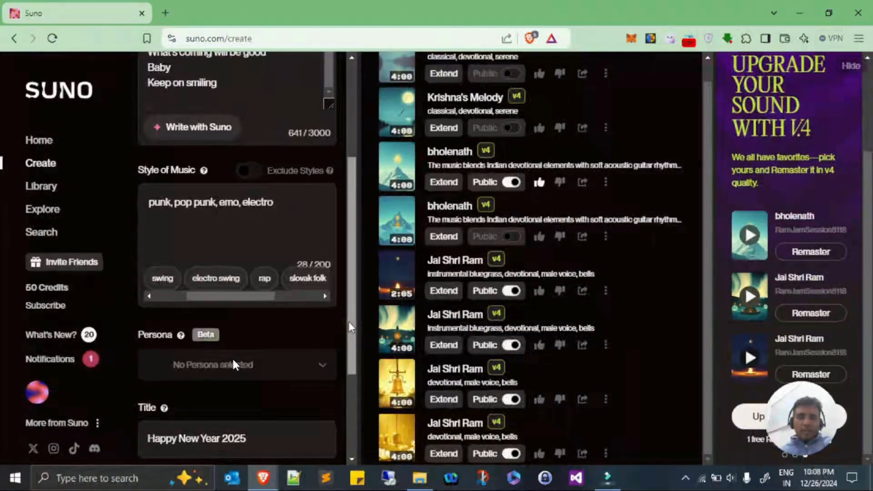
- Review the lyrics, styles and title in the song form, and create the "Happy New Year 2025" song
{"action": "left_click_drag", "start_coordinate": [349, 321], "coordinate": [356, 375]}
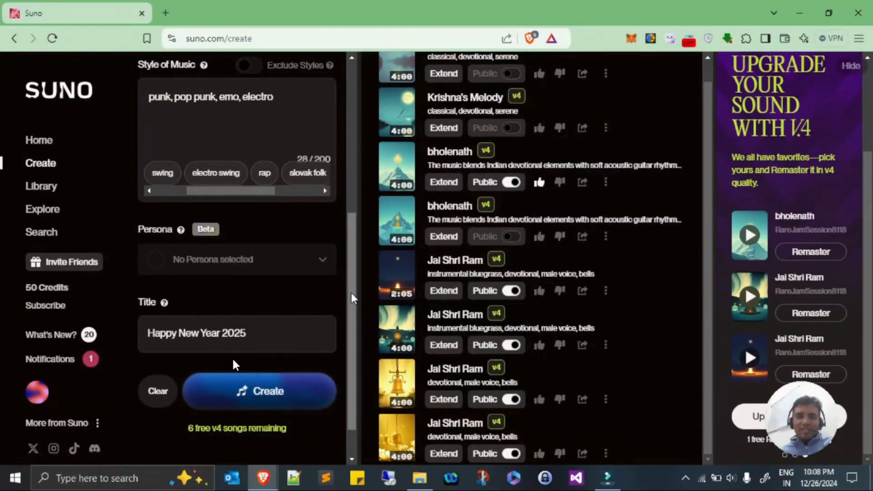
{"action": "left_click_drag", "start_coordinate": [351, 293], "coordinate": [351, 141]}
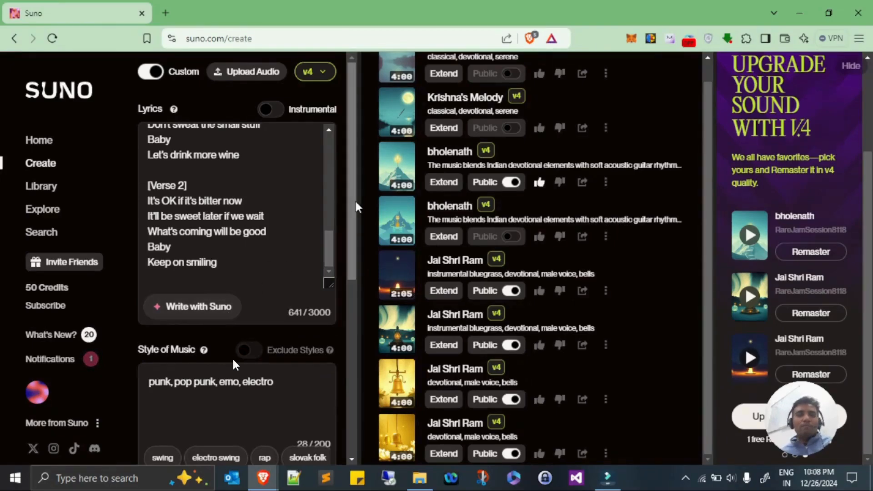
{"action": "left_click_drag", "start_coordinate": [353, 220], "coordinate": [356, 299]}
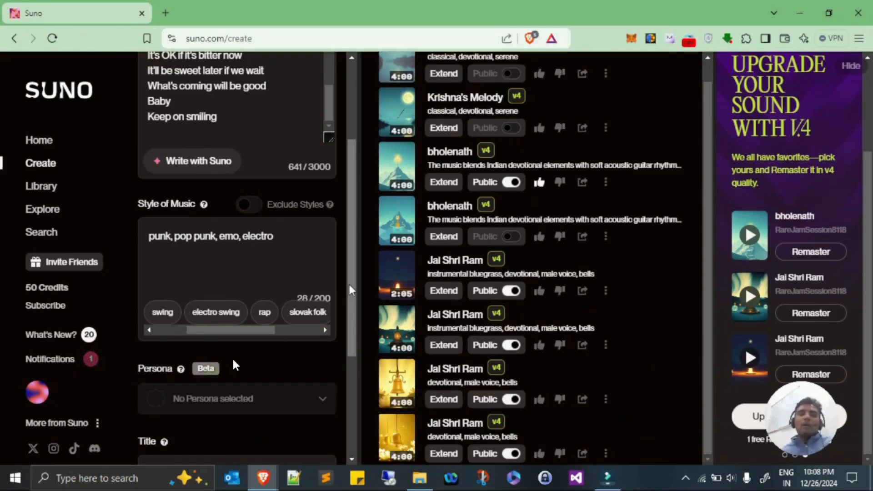
{"action": "left_click_drag", "start_coordinate": [349, 286], "coordinate": [356, 341]}
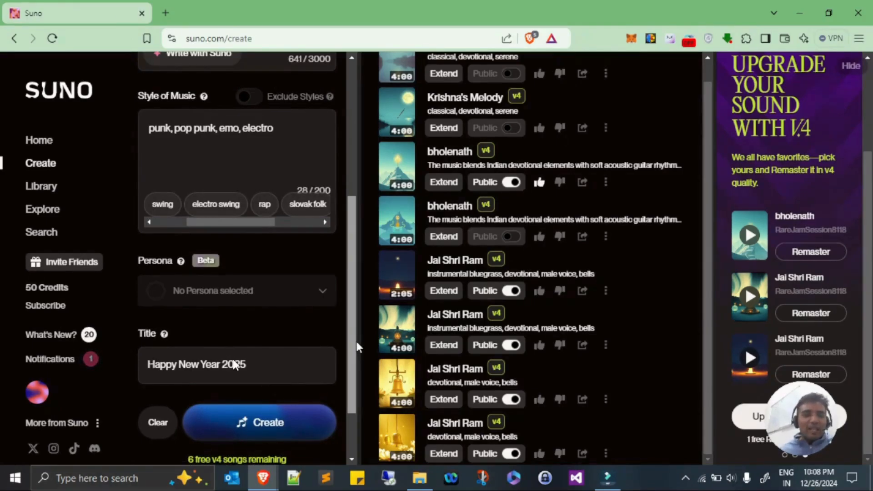
{"action": "left_click_drag", "start_coordinate": [356, 341], "coordinate": [356, 381]}
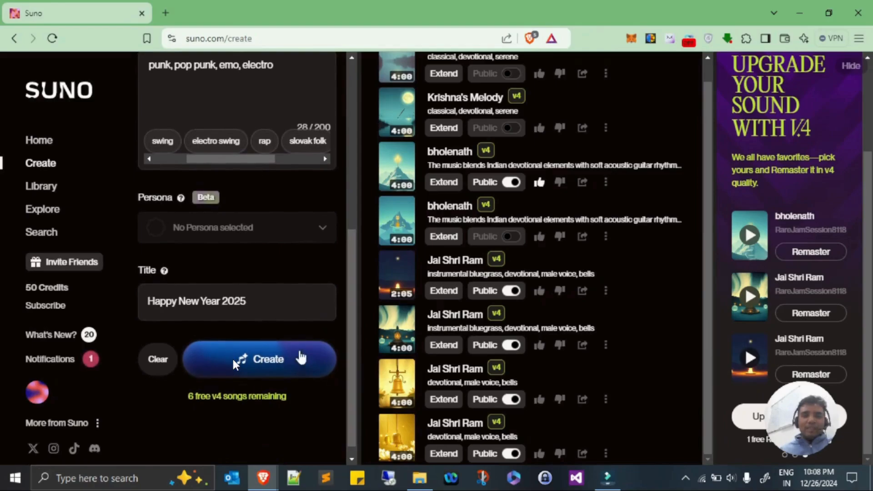
{"action": "left_click", "coordinate": [283, 366]}
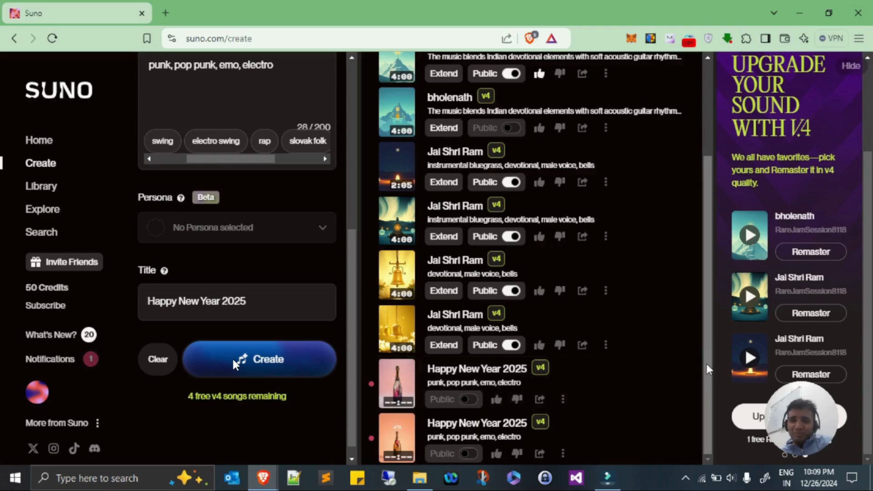
- Play the first generated "Happy New Year 2025" song and raise the system volume
{"action": "left_click_drag", "start_coordinate": [707, 365], "coordinate": [707, 368]}
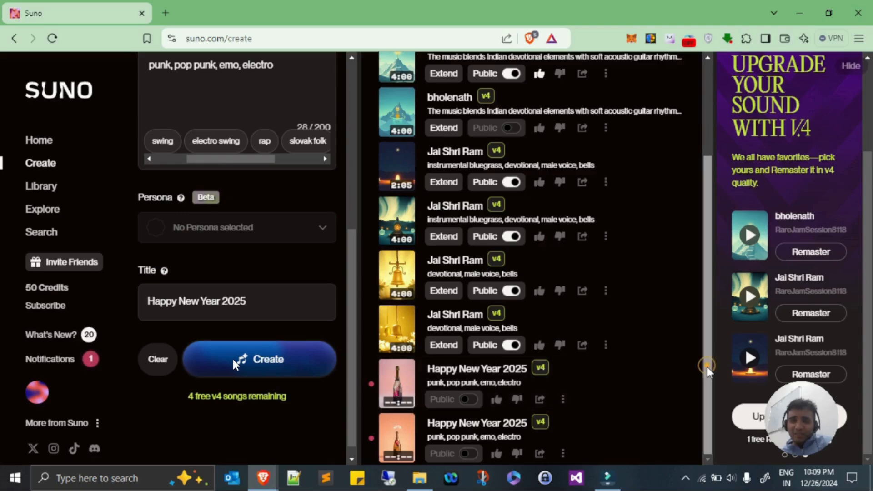
{"action": "left_click", "coordinate": [397, 389]}
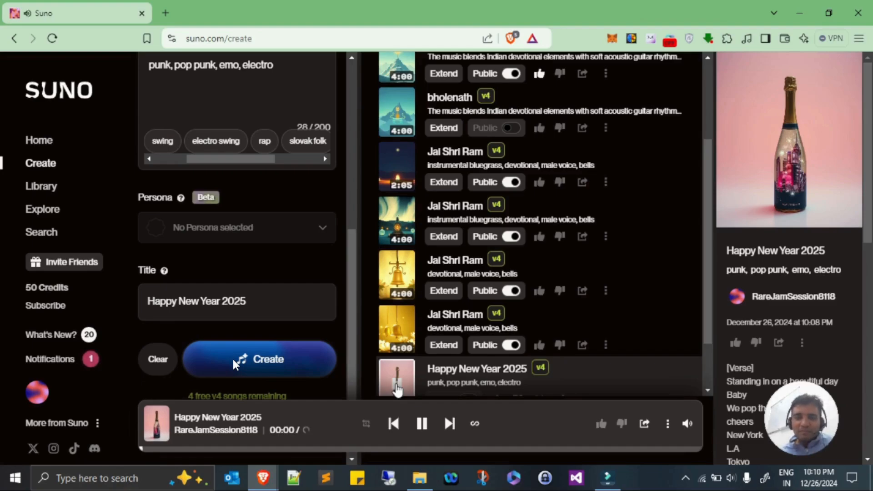
{"action": "key", "text": "XF86AudioRaiseVolume"}
{"action": "key", "text": "XF86AudioRaiseVolume"}
{"action": "key", "text": "XF86AudioRaiseVolume"}
{"action": "key", "text": "XF86AudioRaiseVolume"}
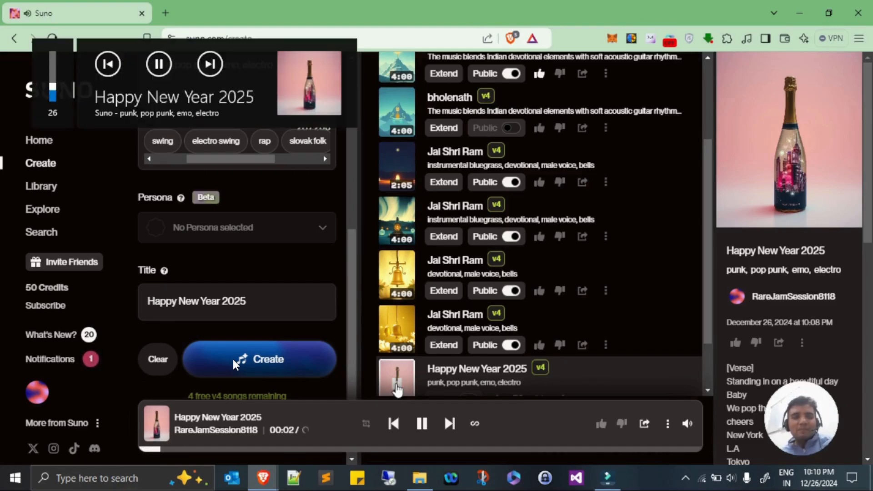
{"action": "key", "text": "XF86AudioRaiseVolume"}
{"action": "key", "text": "XF86AudioRaiseVolume"}
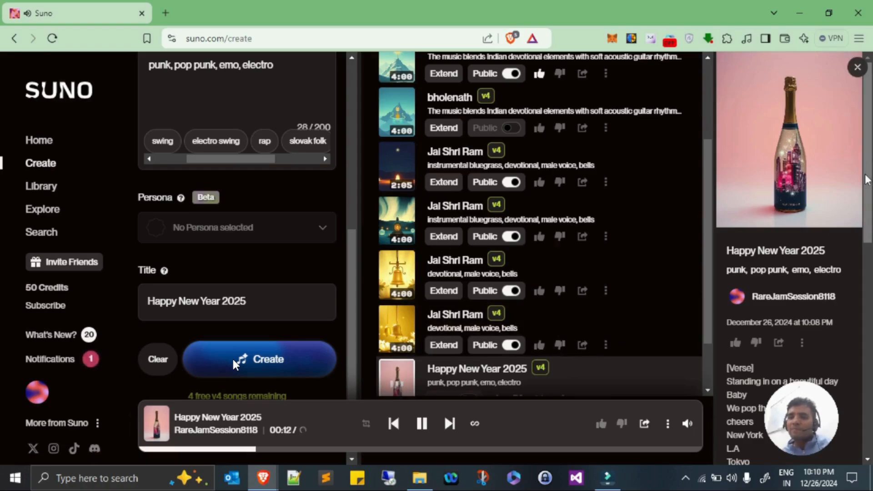
- Follow the first song's lyrics in its details while it plays, and pause playback
{"action": "left_click_drag", "start_coordinate": [868, 176], "coordinate": [868, 247]}
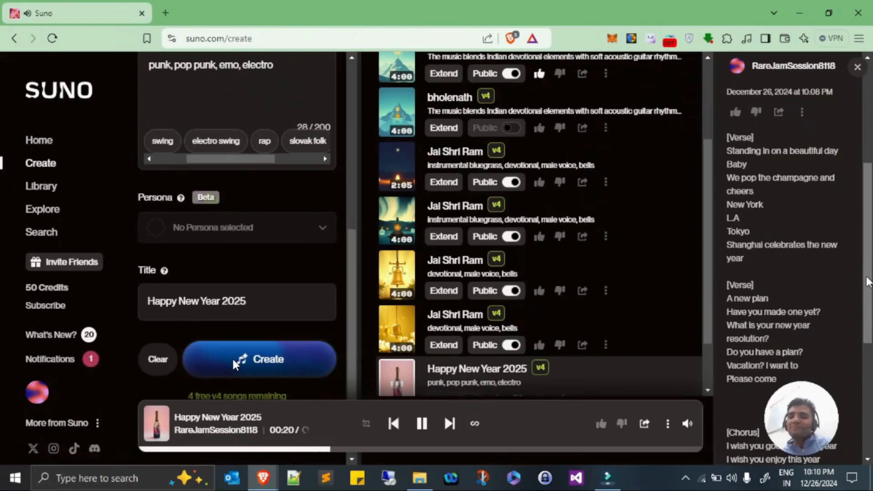
{"action": "left_click_drag", "start_coordinate": [869, 283], "coordinate": [868, 307]}
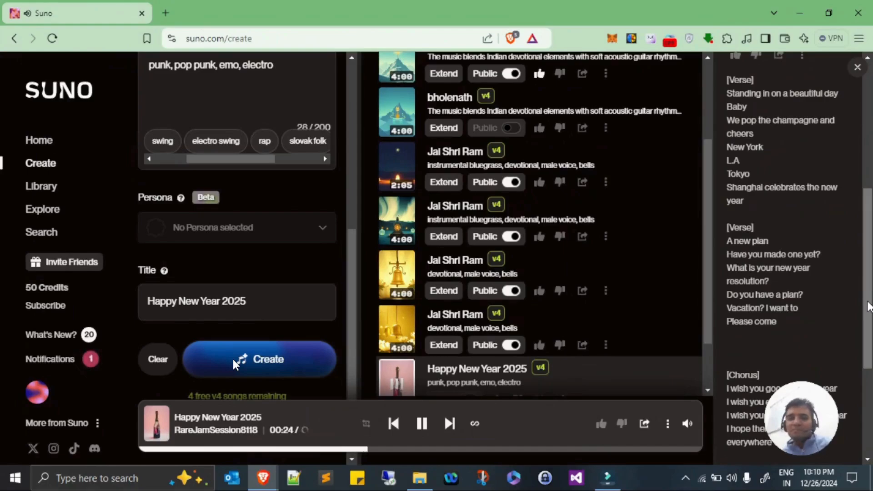
{"action": "left_click_drag", "start_coordinate": [867, 301], "coordinate": [867, 302]}
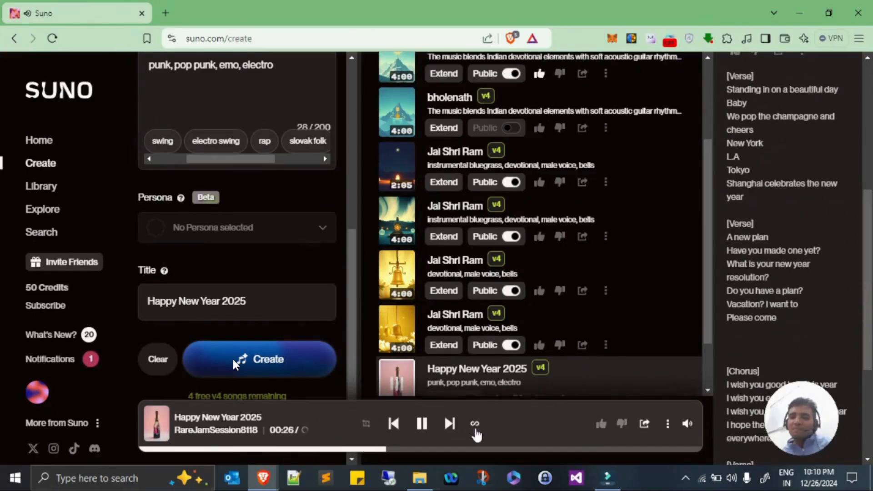
{"action": "left_click", "coordinate": [422, 425]}
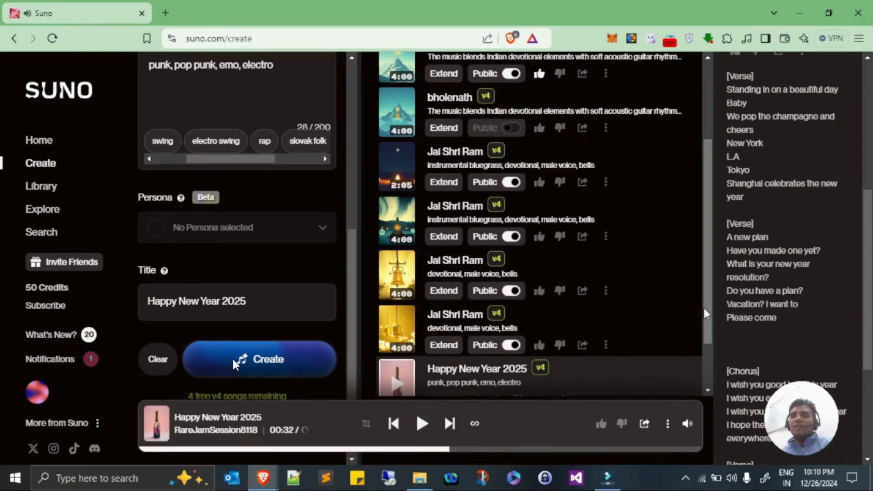
- Play the second "Happy New Year 2025" version, pause it, and look through its lyrics and song details
{"action": "left_click_drag", "start_coordinate": [704, 307], "coordinate": [712, 365]}
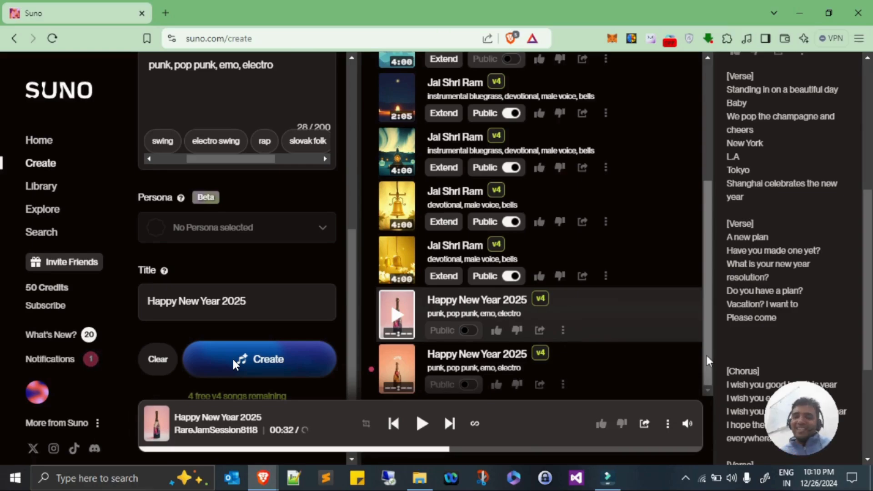
{"action": "left_click", "coordinate": [398, 370]}
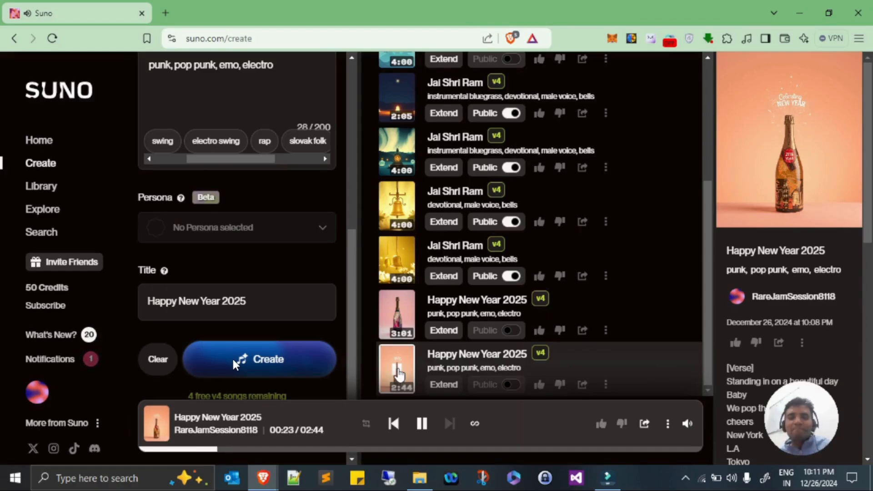
{"action": "left_click", "coordinate": [422, 427]}
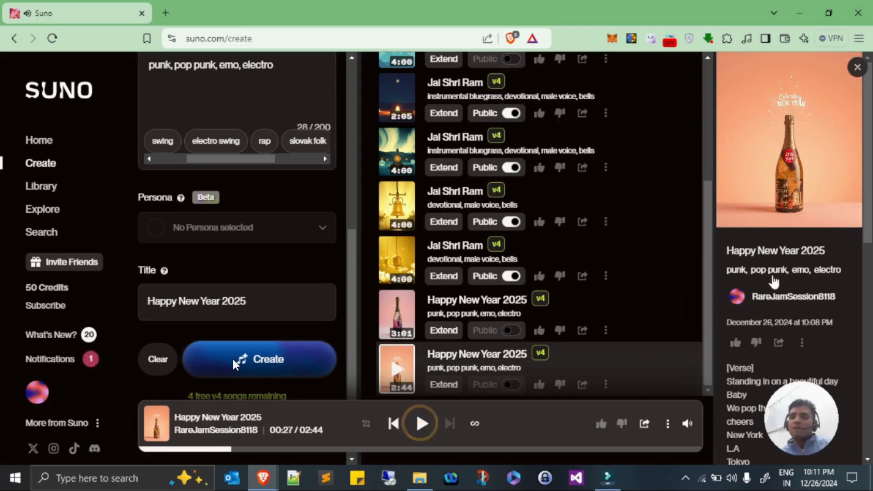
{"action": "left_click_drag", "start_coordinate": [871, 166], "coordinate": [870, 265]}
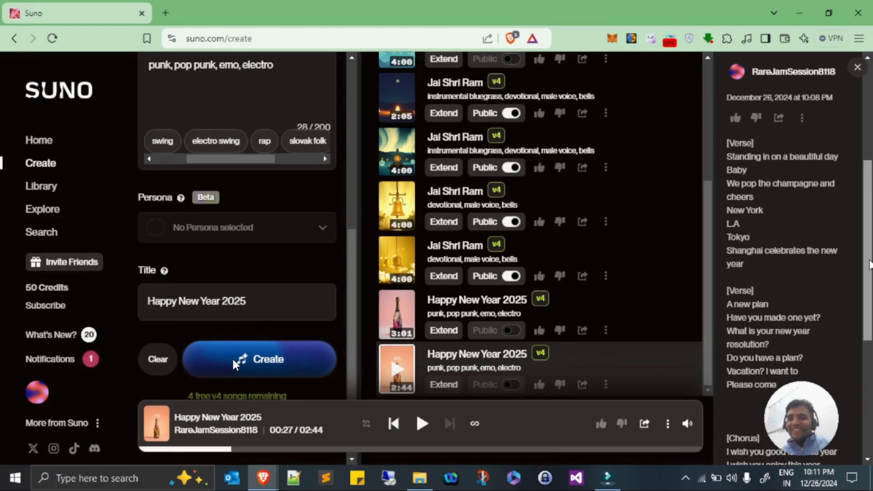
{"action": "left_click_drag", "start_coordinate": [870, 264], "coordinate": [860, 154]}
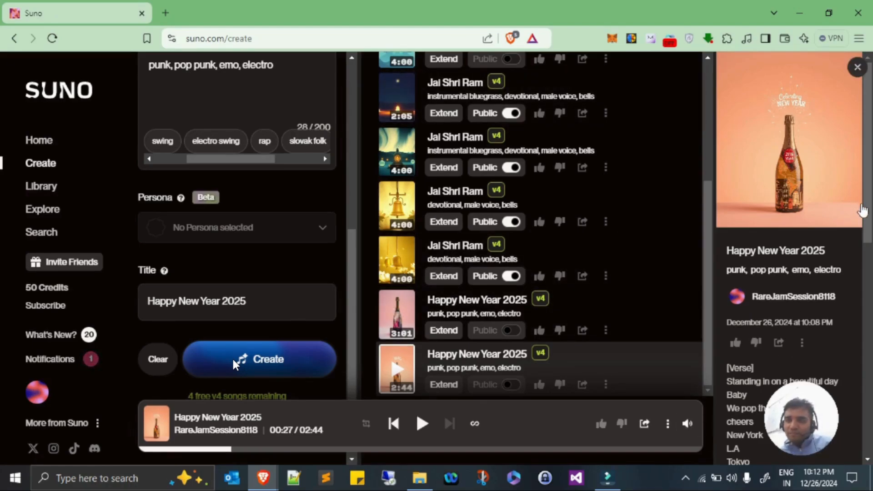
- Make the 3:01 "Happy New Year 2025" song public and switch it back to private
{"action": "left_click", "coordinate": [606, 330]}
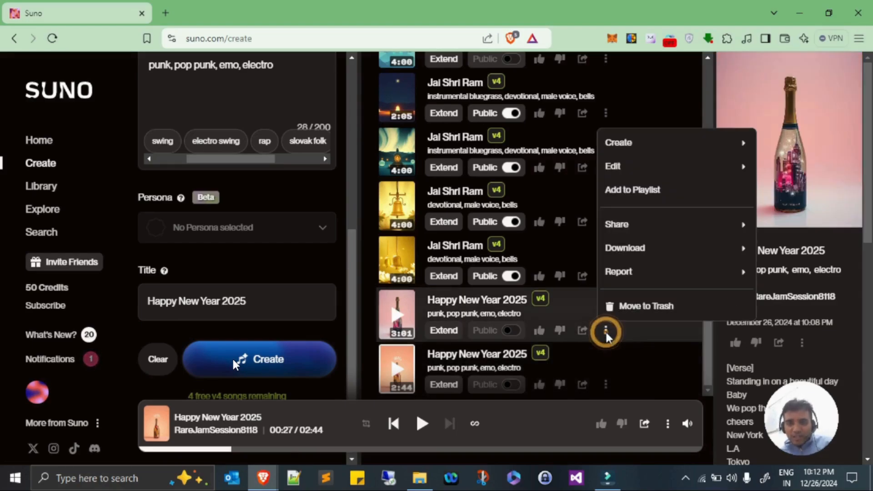
{"action": "left_click", "coordinate": [512, 326]}
{"action": "left_click", "coordinate": [510, 331]}
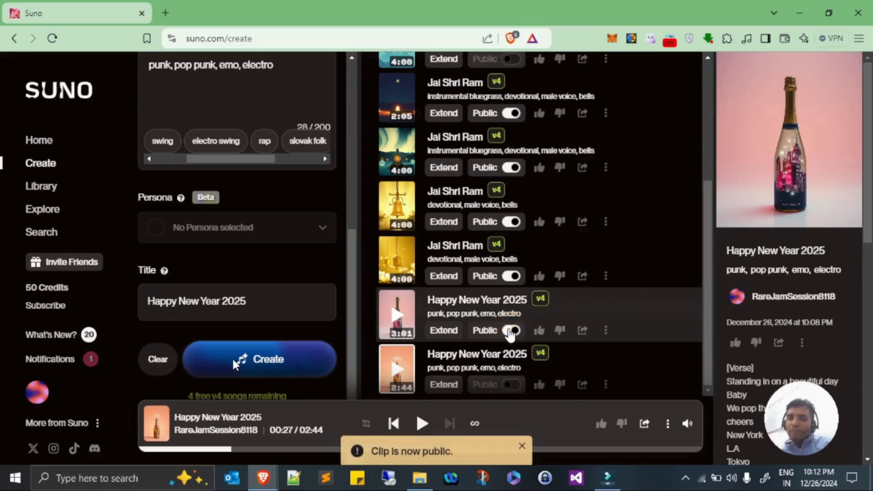
{"action": "left_click", "coordinate": [510, 335]}
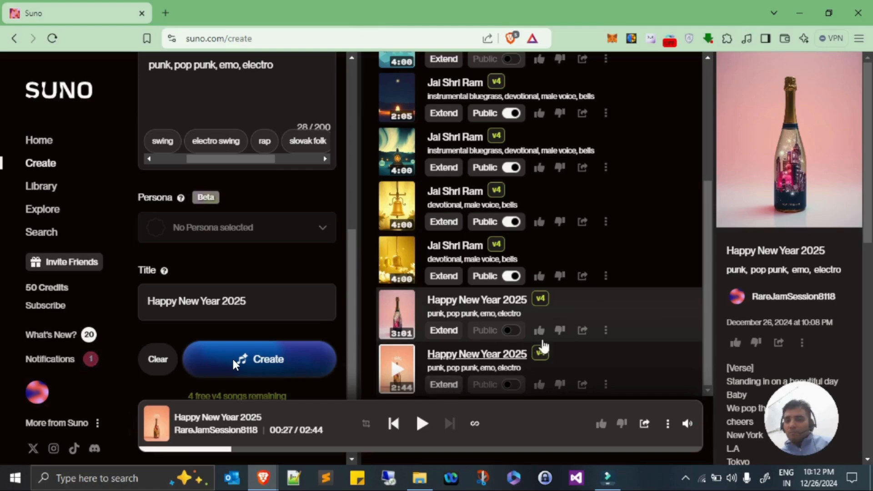
- Download the 3:01 "Happy New Year 2025" song as a video and save it to the Desktop as MP4 "Happy New Year 2025"
{"action": "left_click", "coordinate": [607, 331]}
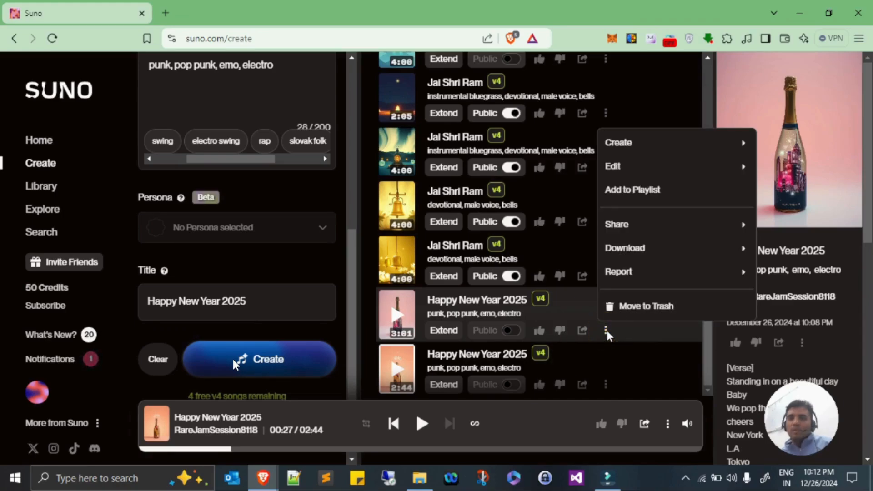
{"action": "mouse_move", "coordinate": [635, 253]}
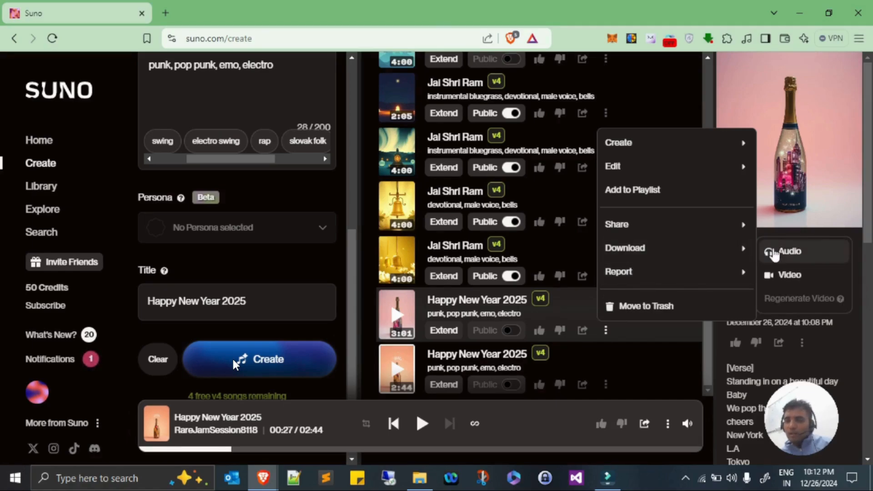
{"action": "left_click", "coordinate": [791, 276]}
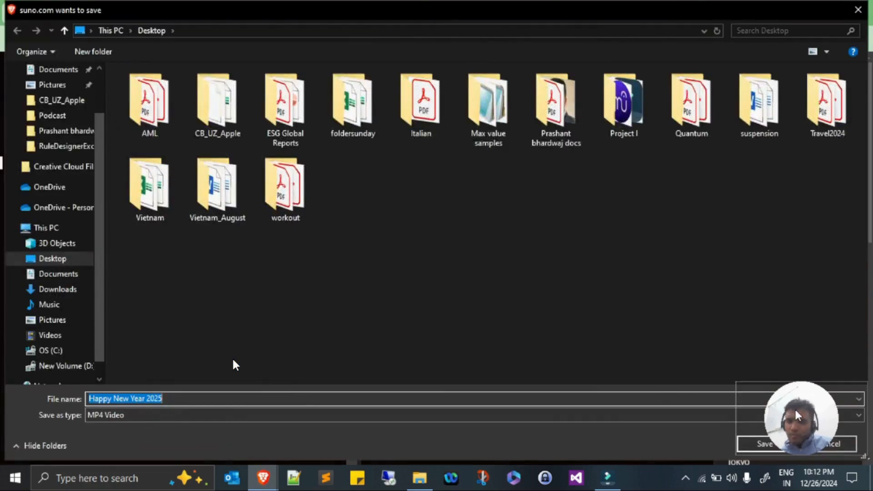
{"action": "left_click_drag", "start_coordinate": [792, 397], "coordinate": [724, 282]}
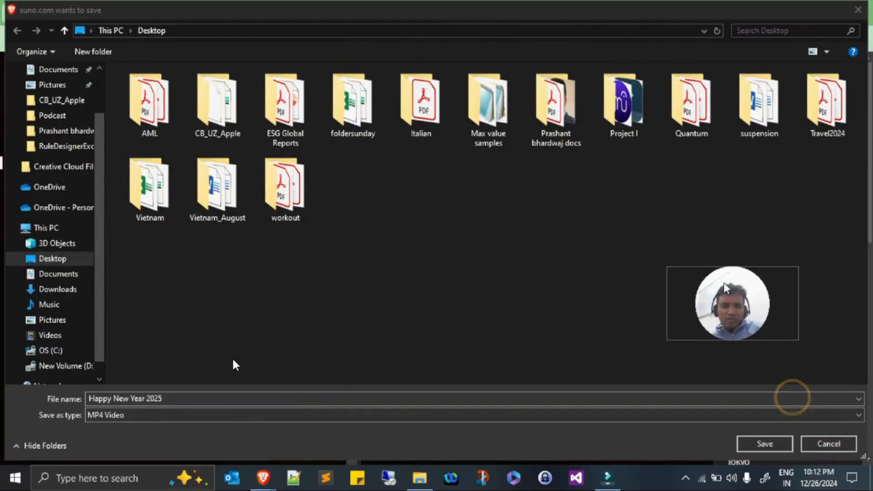
{"action": "left_click", "coordinate": [760, 445]}
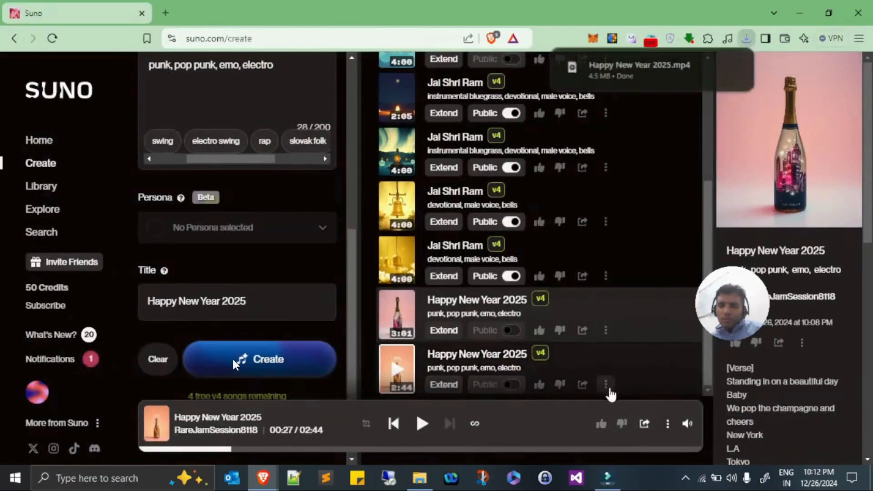
- Download the 2:44 "Happy New Year 2025" version as a video and save it to the Desktop as "Happy New Year 2025 (1)"
{"action": "left_click", "coordinate": [606, 384]}
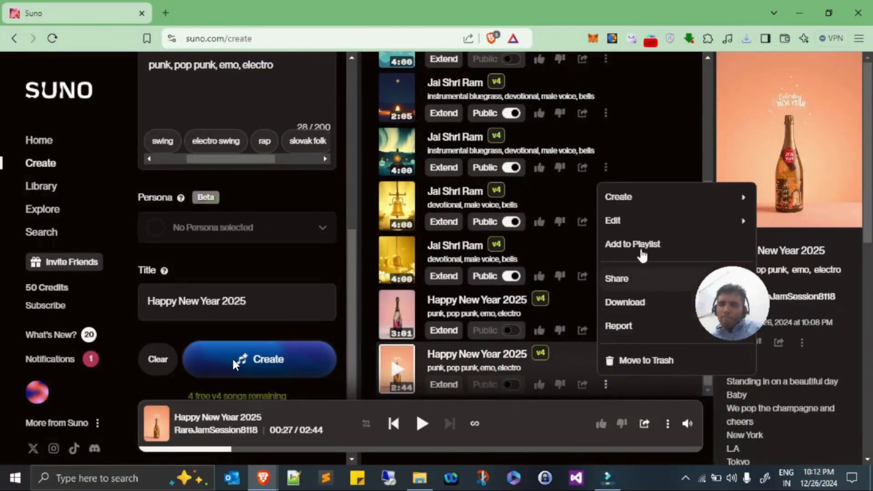
{"action": "mouse_move", "coordinate": [641, 302]}
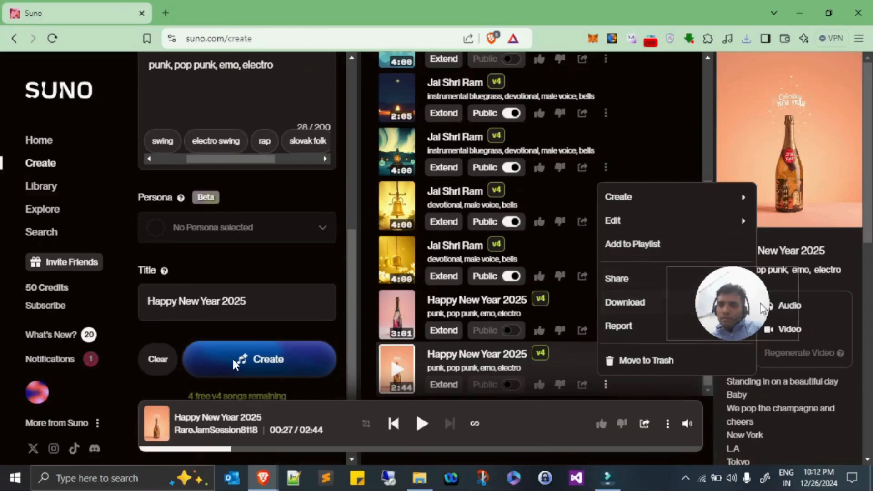
{"action": "left_click", "coordinate": [791, 329]}
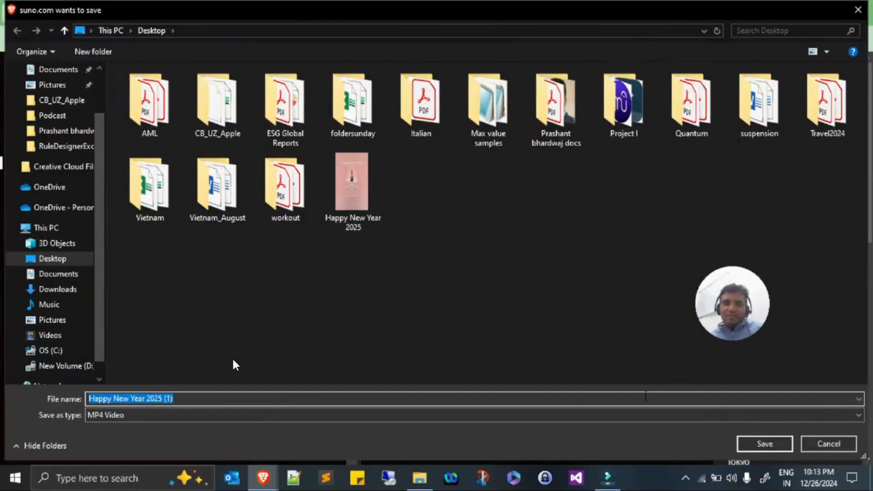
{"action": "left_click", "coordinate": [766, 445]}
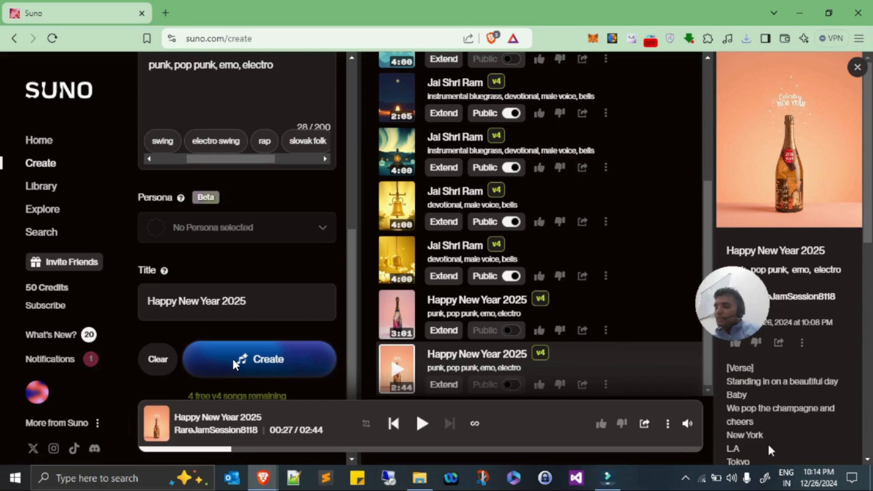
{"action": "left_click", "coordinate": [619, 478]}
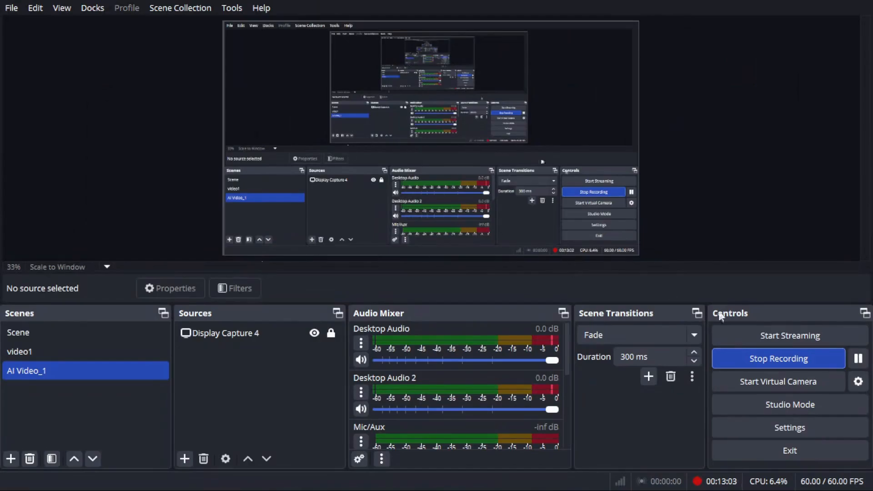
{"action": "left_click", "coordinate": [764, 360]}
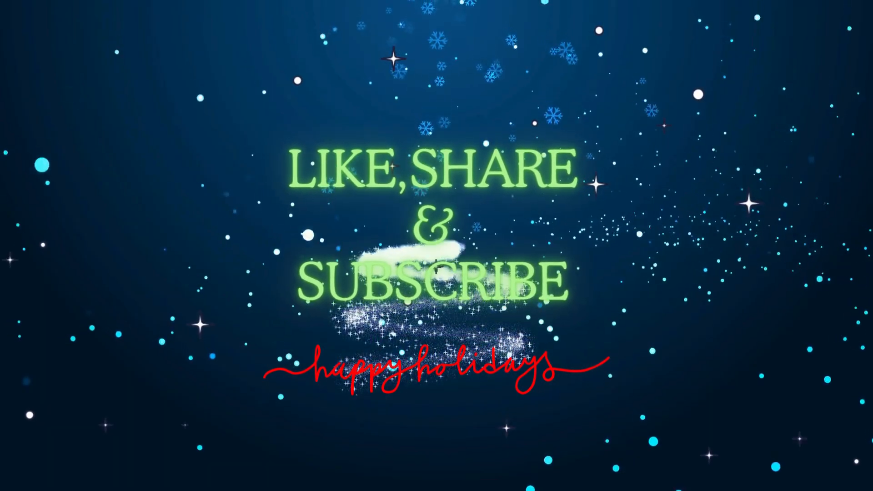